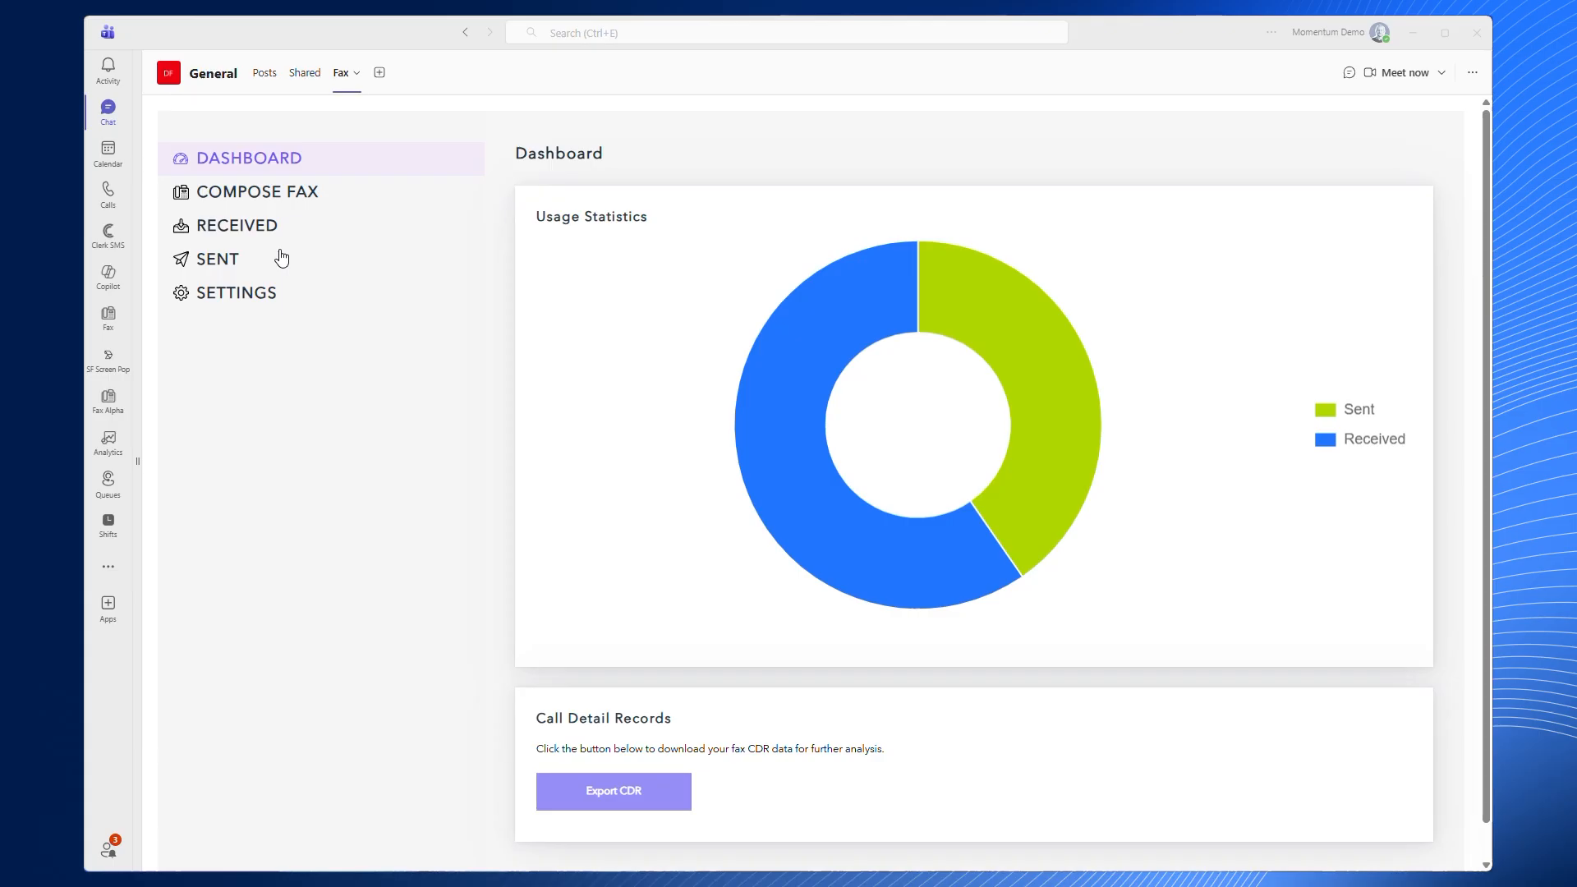
Step: View the blank fax composition form, and return to the fax usage dashboard
{"action": "left_click", "coordinate": [271, 196]}
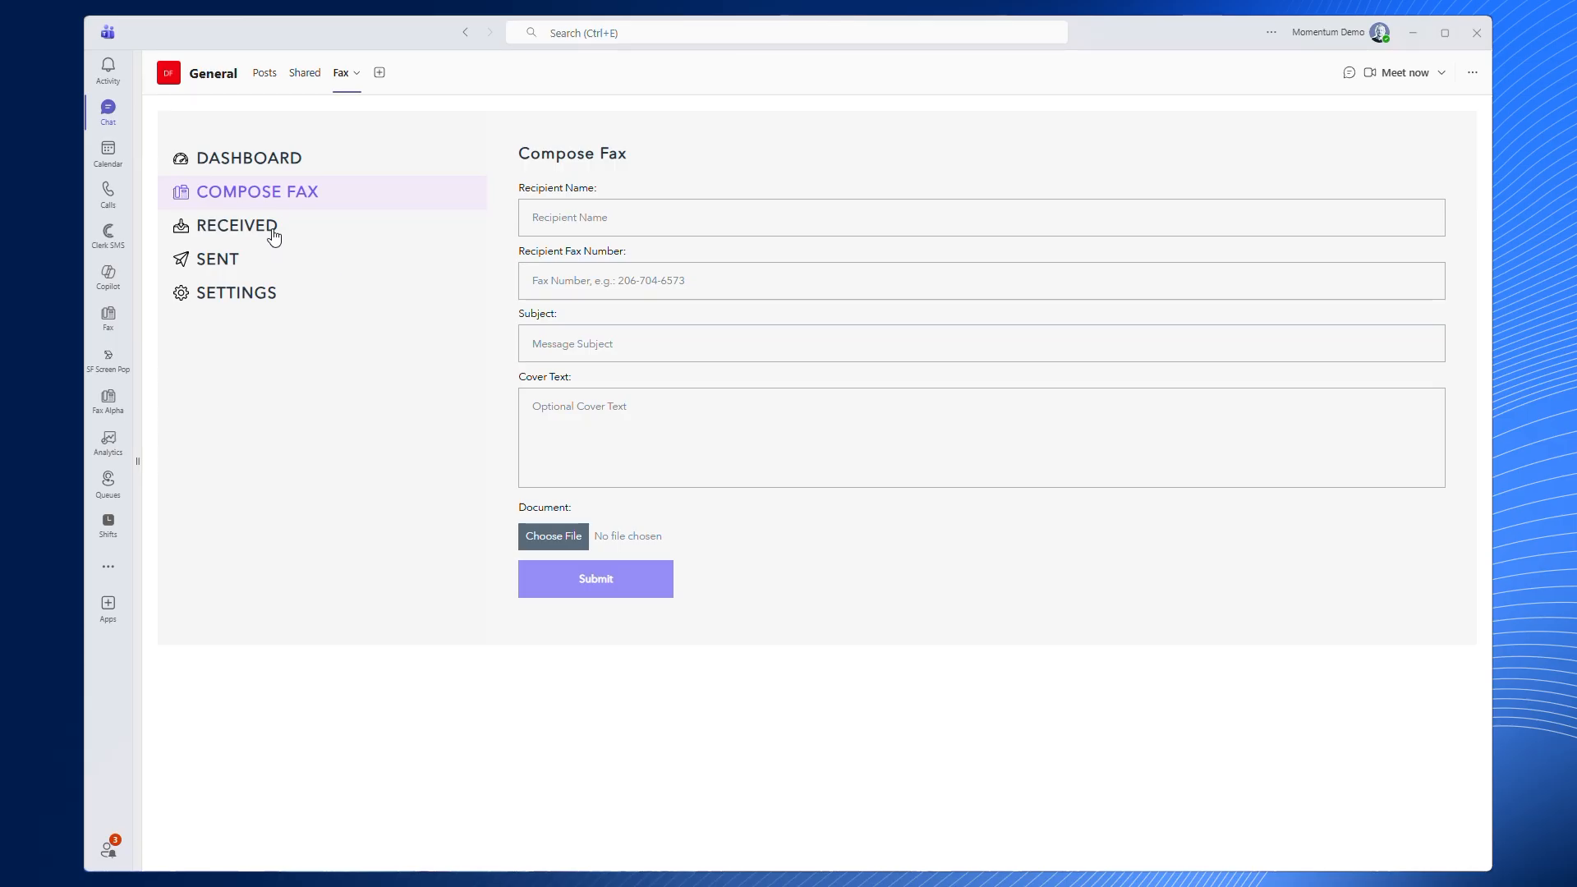
{"action": "left_click", "coordinate": [269, 162]}
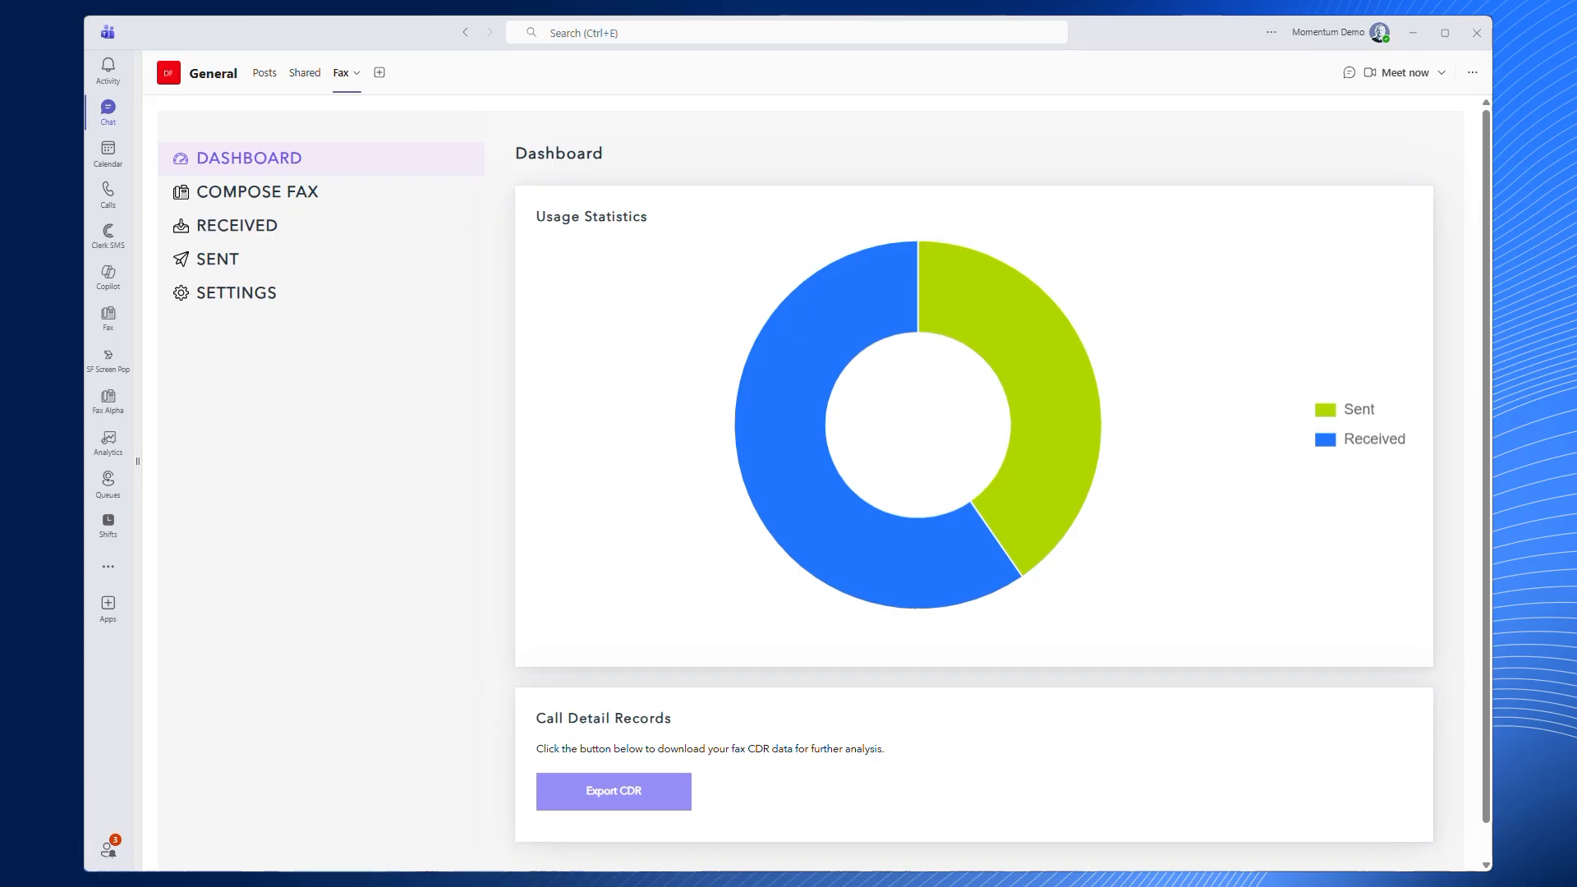
Step: Switch to Power Automate in the browser and review the Outbound Fax Sending flow down to its Switch branches
{"action": "key", "text": "alt+Tab"}
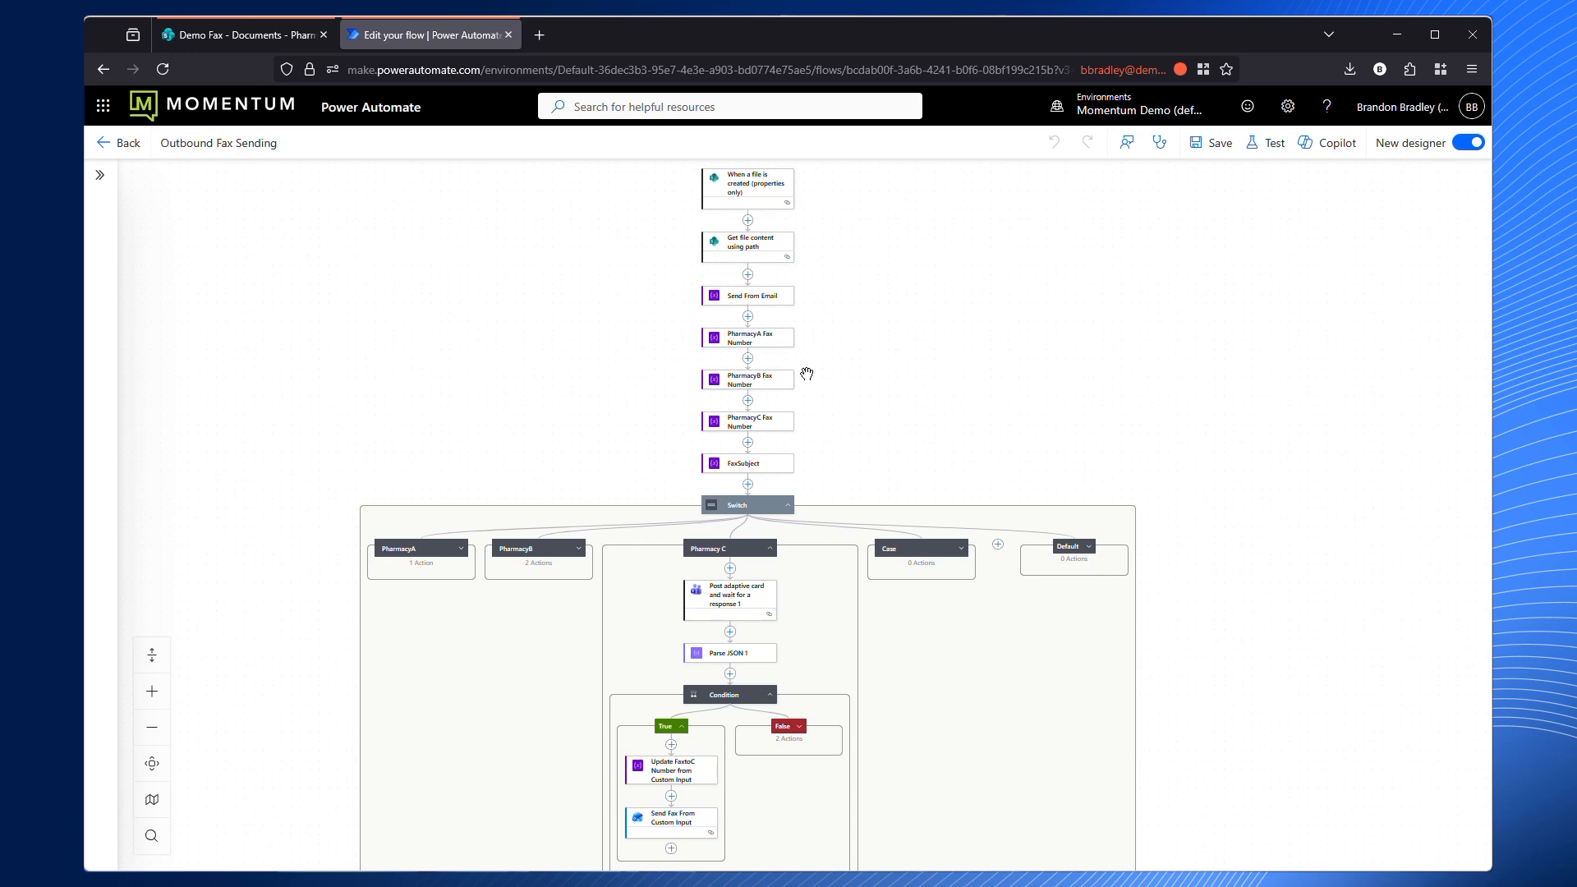
{"action": "left_click_drag", "start_coordinate": [904, 458], "coordinate": [926, 219]}
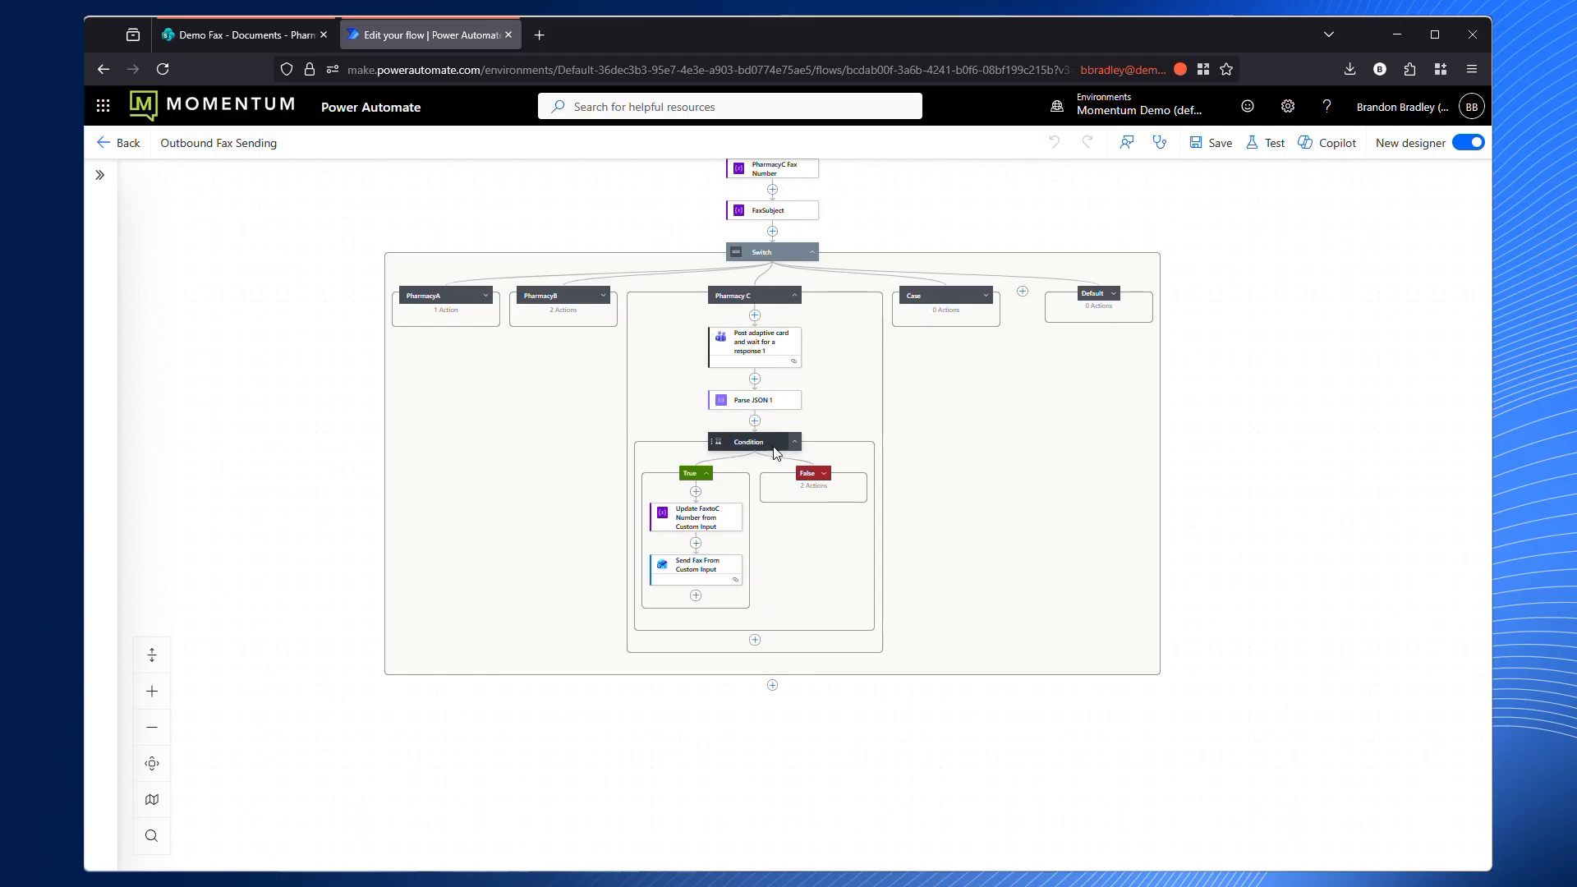
{"action": "scroll", "coordinate": [1244, 419], "scroll_direction": "up", "scroll_amount": 3}
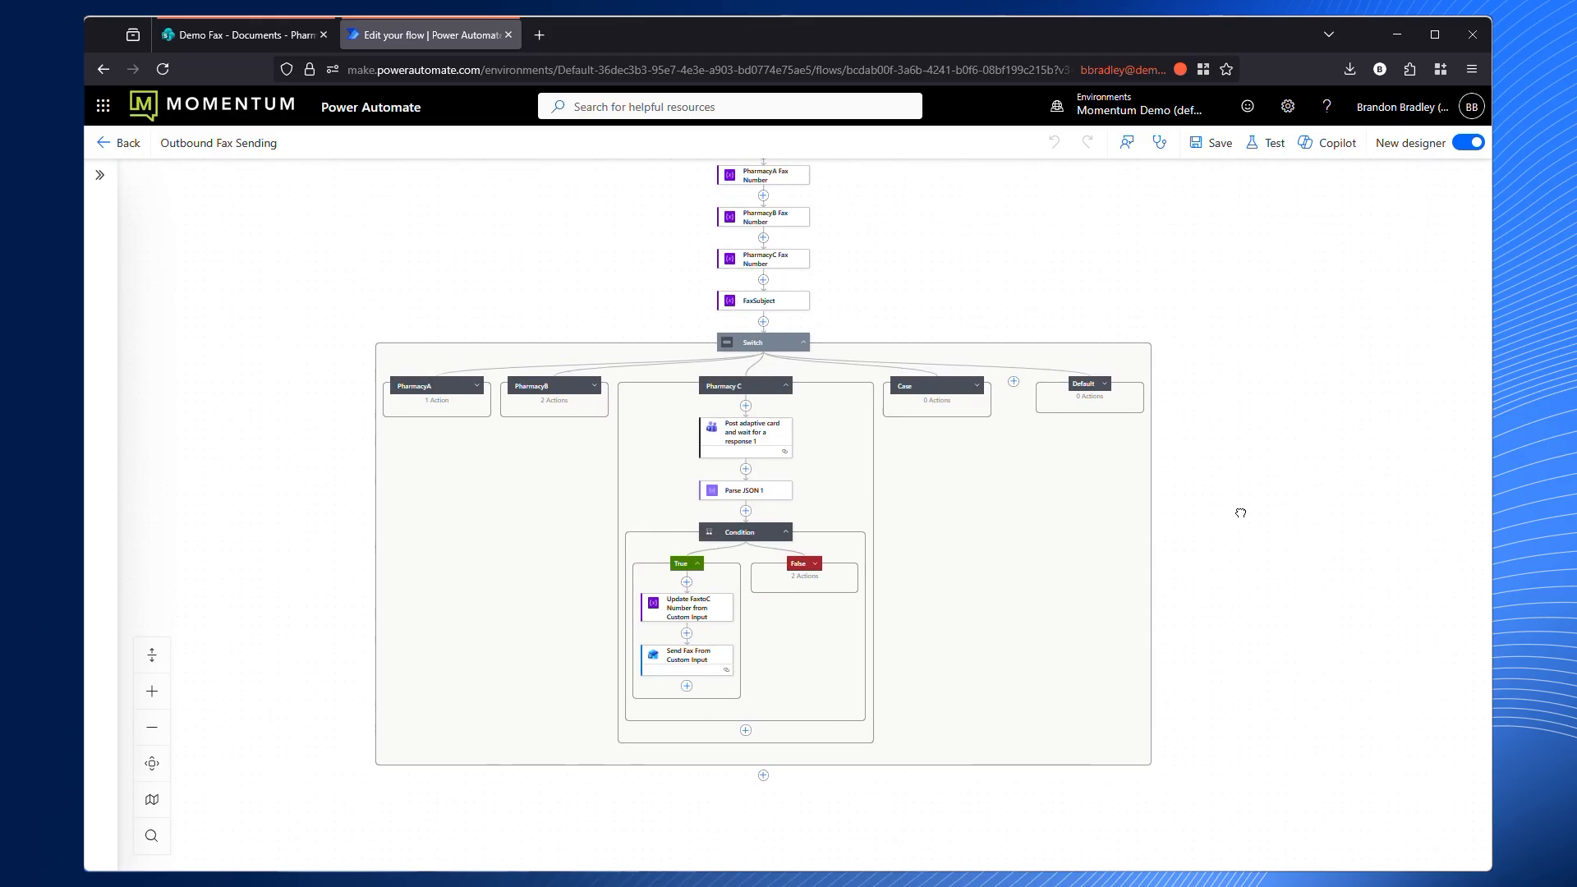
Step: Upload fax-demo-automated.pdf to the PharmacyC folder of the Demo Fax SharePoint site
{"action": "left_click", "coordinate": [224, 43]}
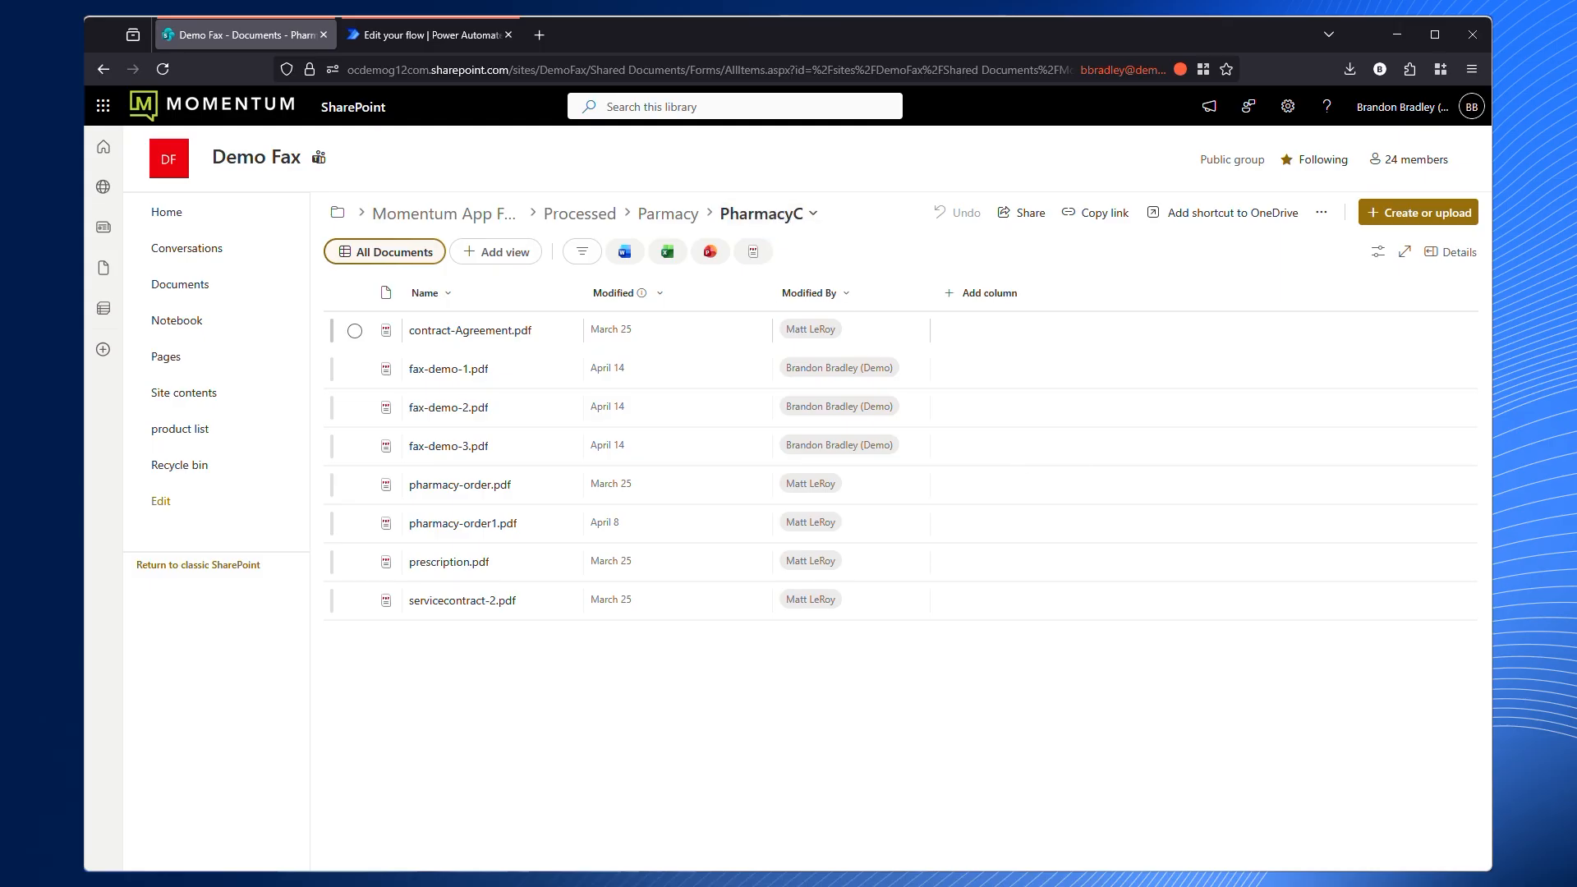
{"action": "left_click_drag", "start_coordinate": [597, 630], "coordinate": [434, 657]}
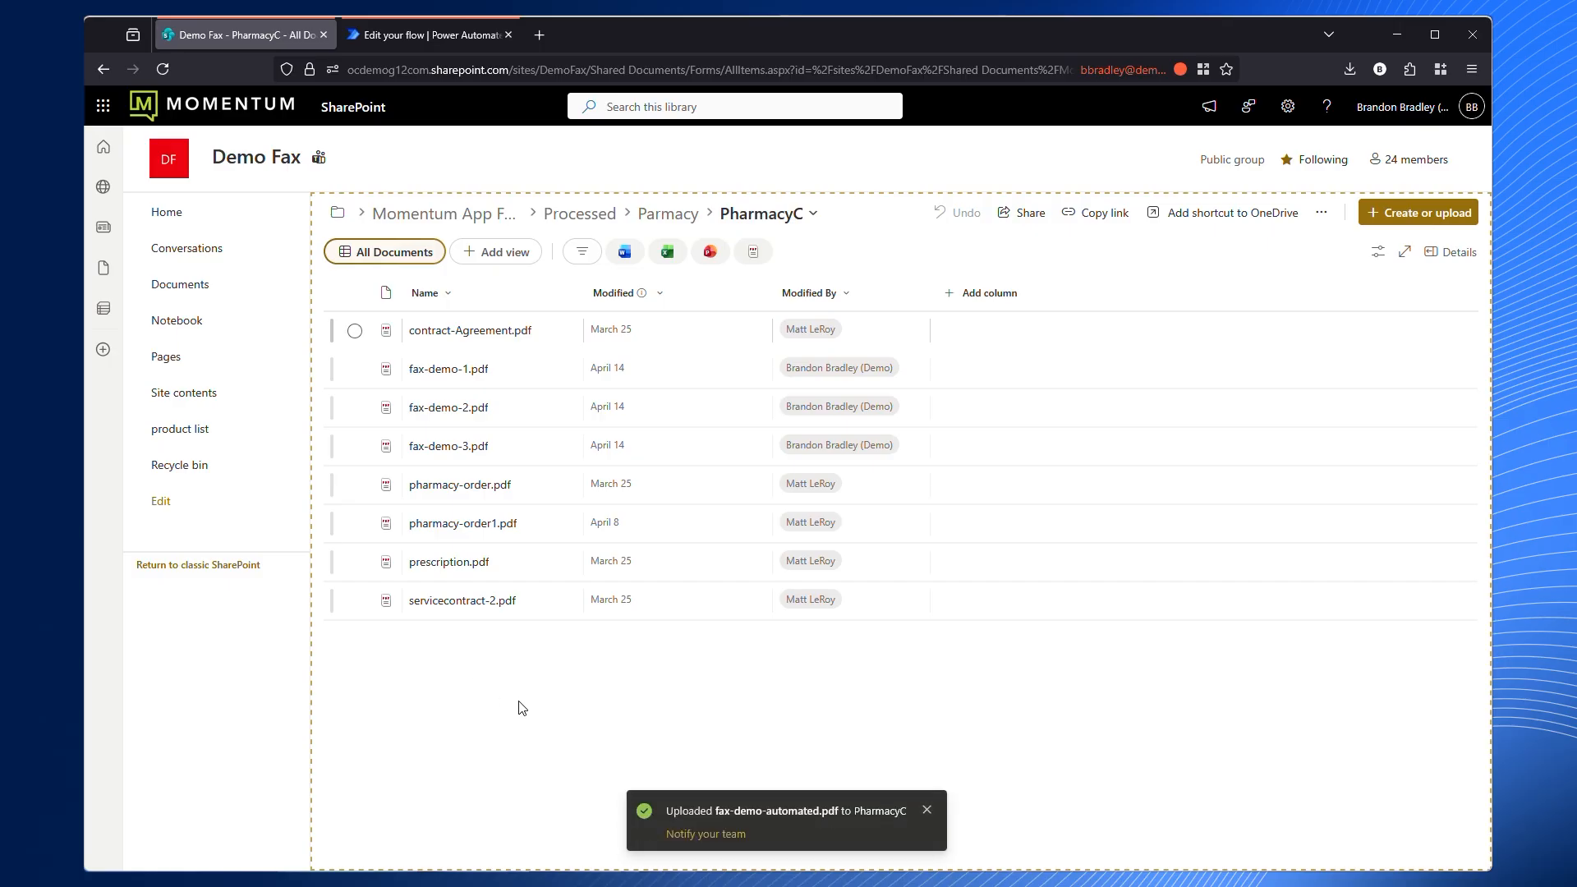
Step: Return to the Outbound Fax Sending flow's details page and refresh its 28-day run history to check for a new run
{"action": "left_click", "coordinate": [450, 42]}
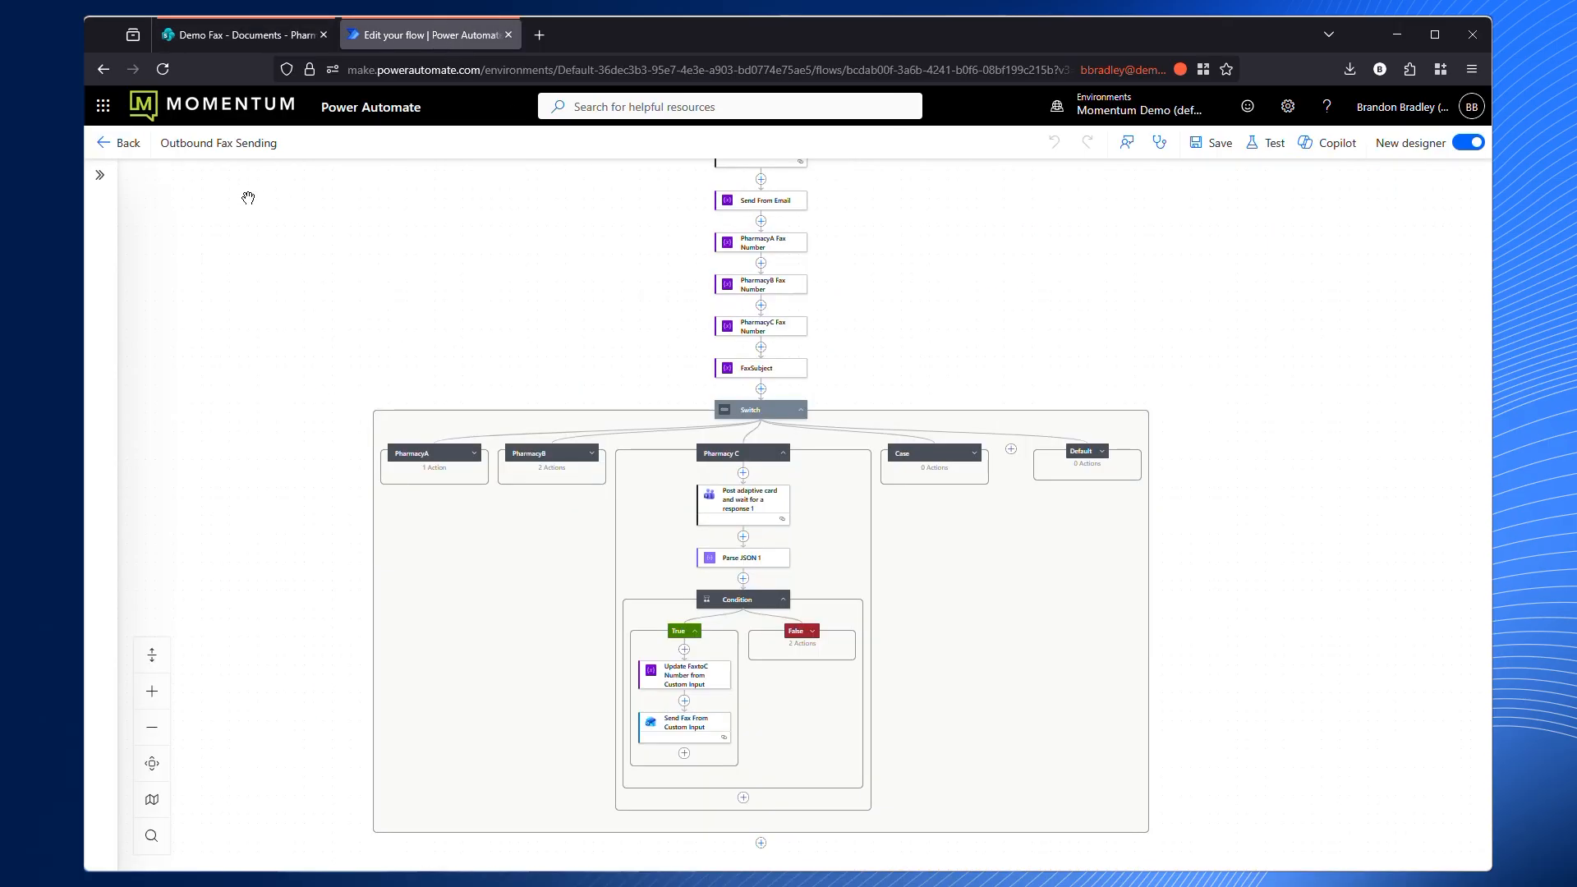
{"action": "left_click", "coordinate": [111, 144]}
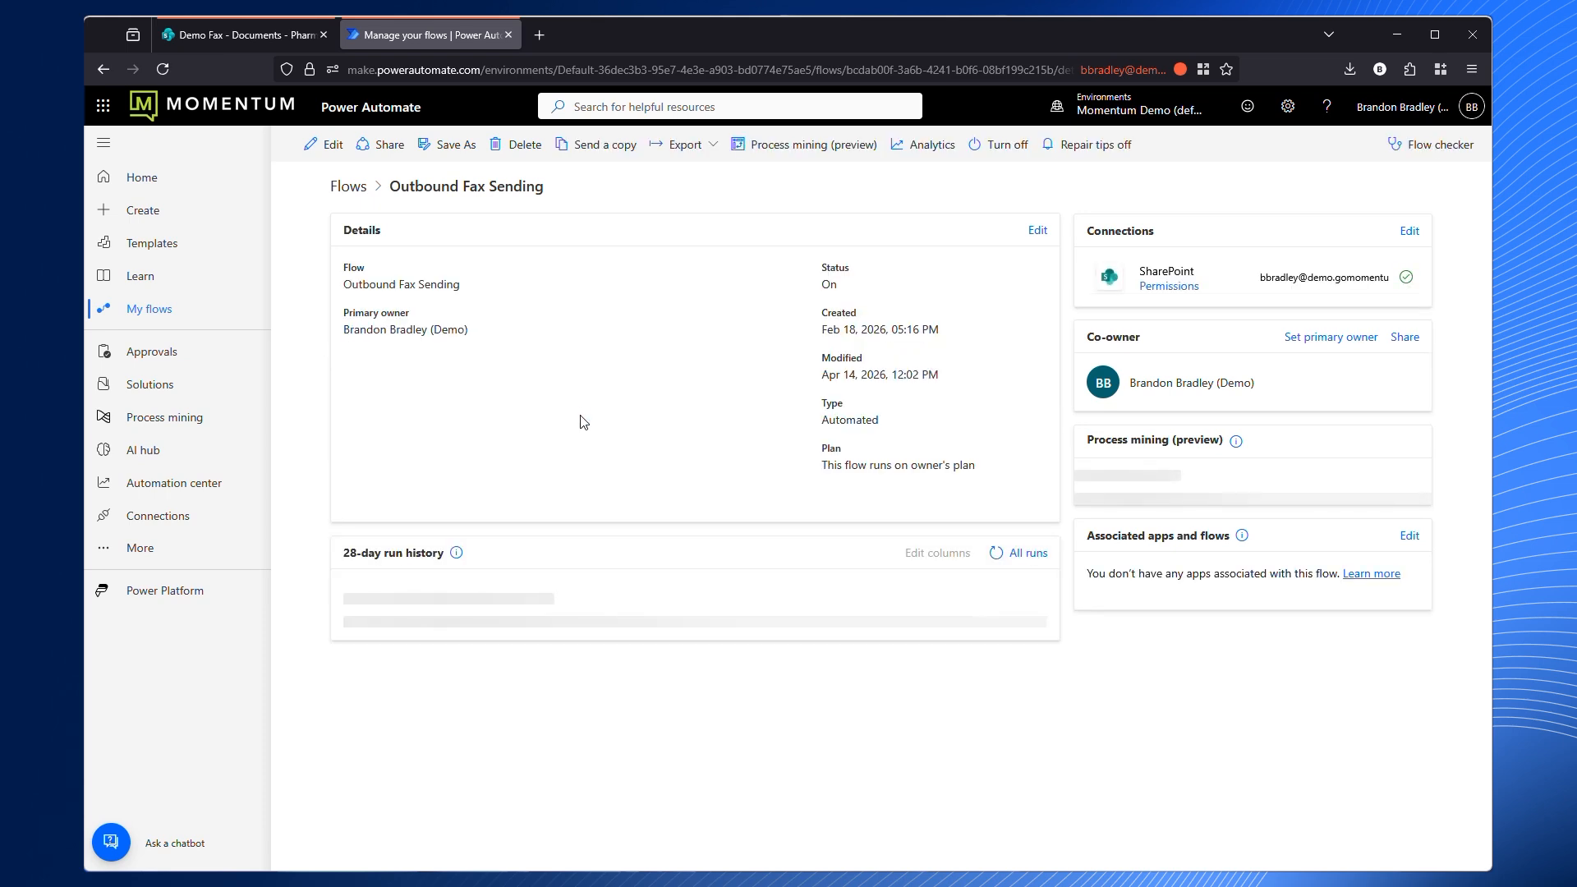
{"action": "left_click", "coordinate": [997, 553]}
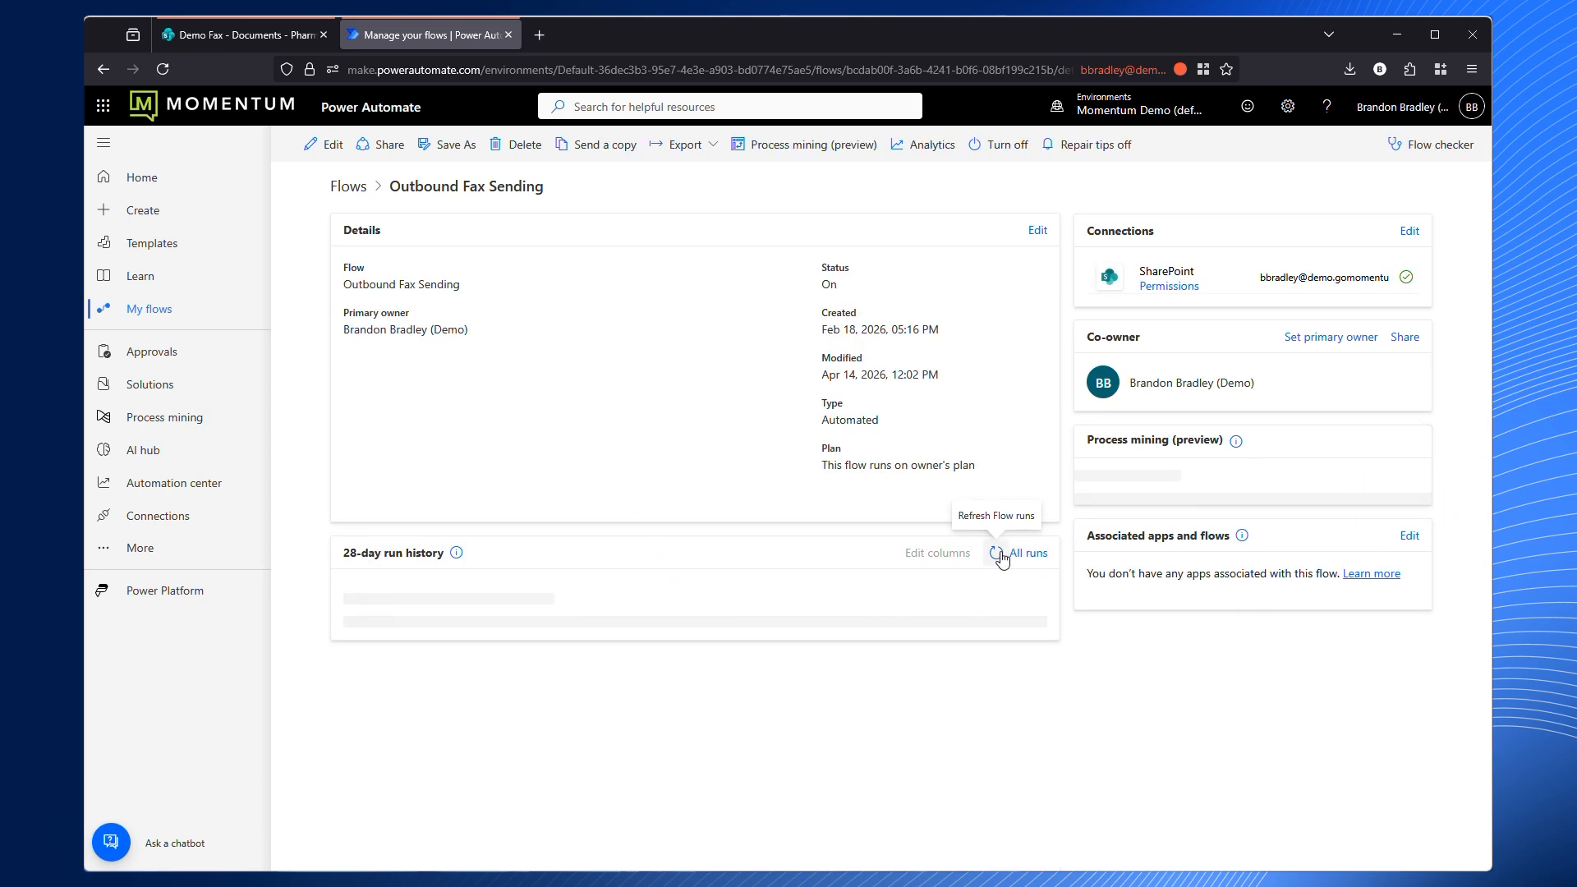
{"action": "left_click", "coordinate": [1000, 555]}
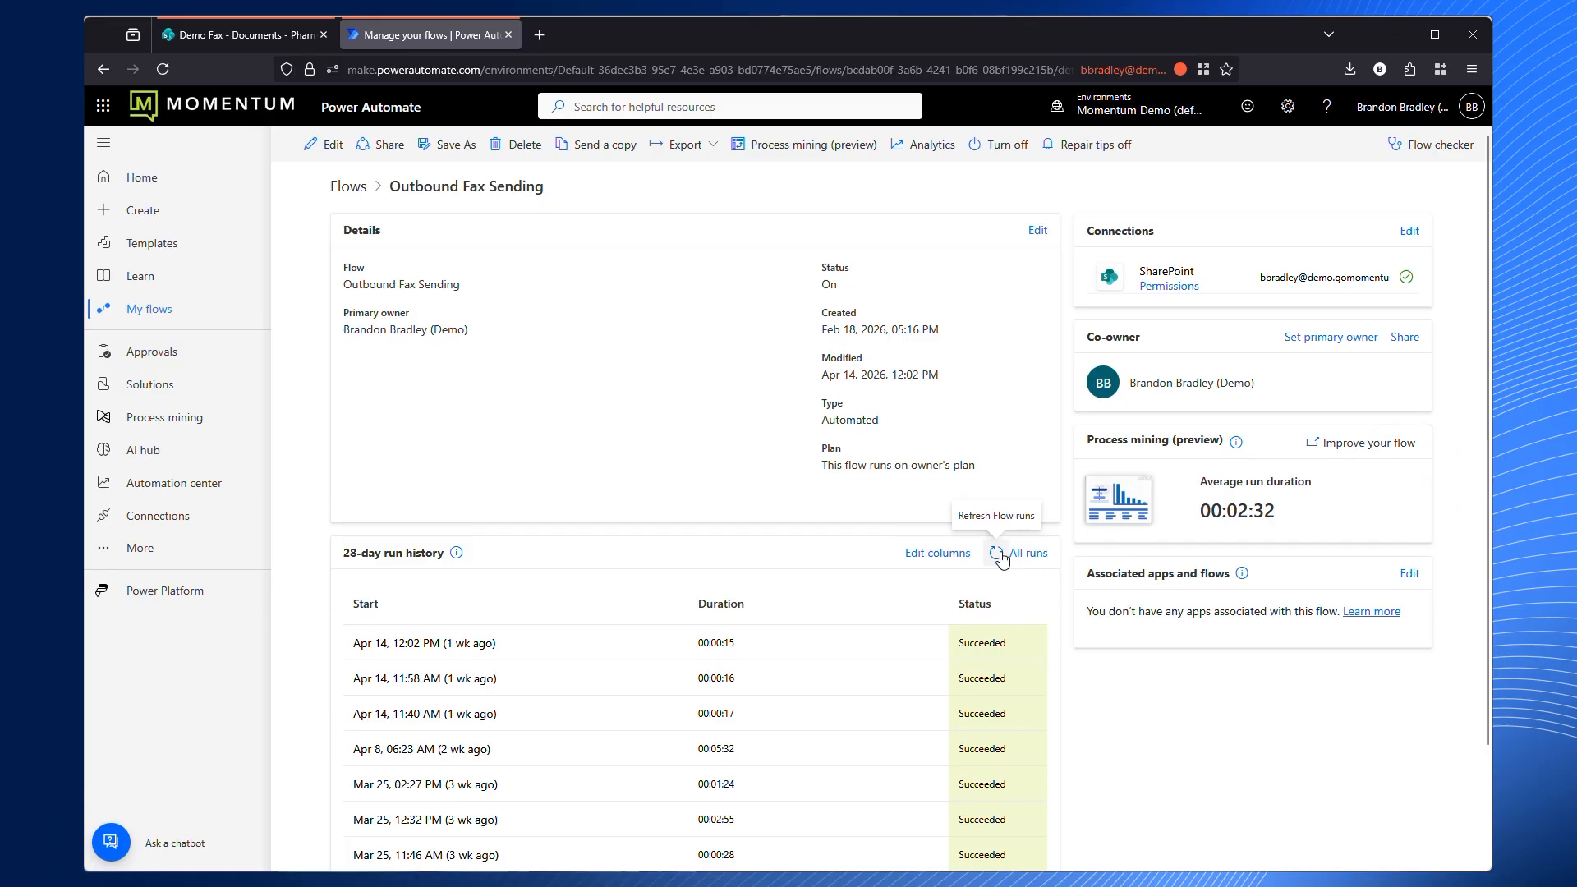
{"action": "left_click", "coordinate": [998, 555]}
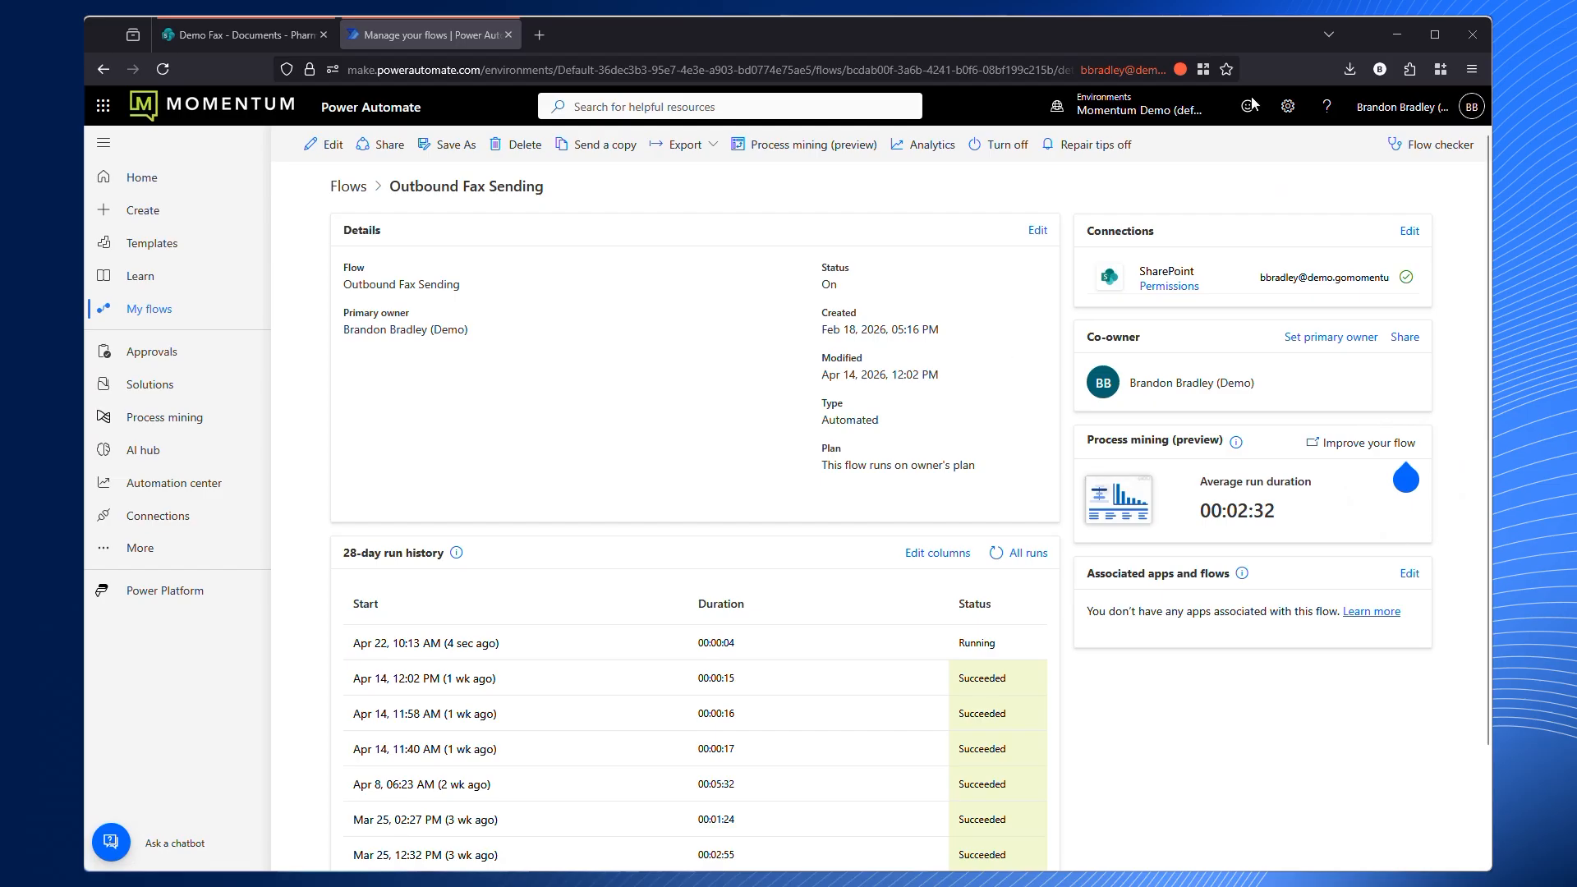
Step: Switch back to Teams, expand the chat list and open the Workflows chat
{"action": "left_click", "coordinate": [1396, 35]}
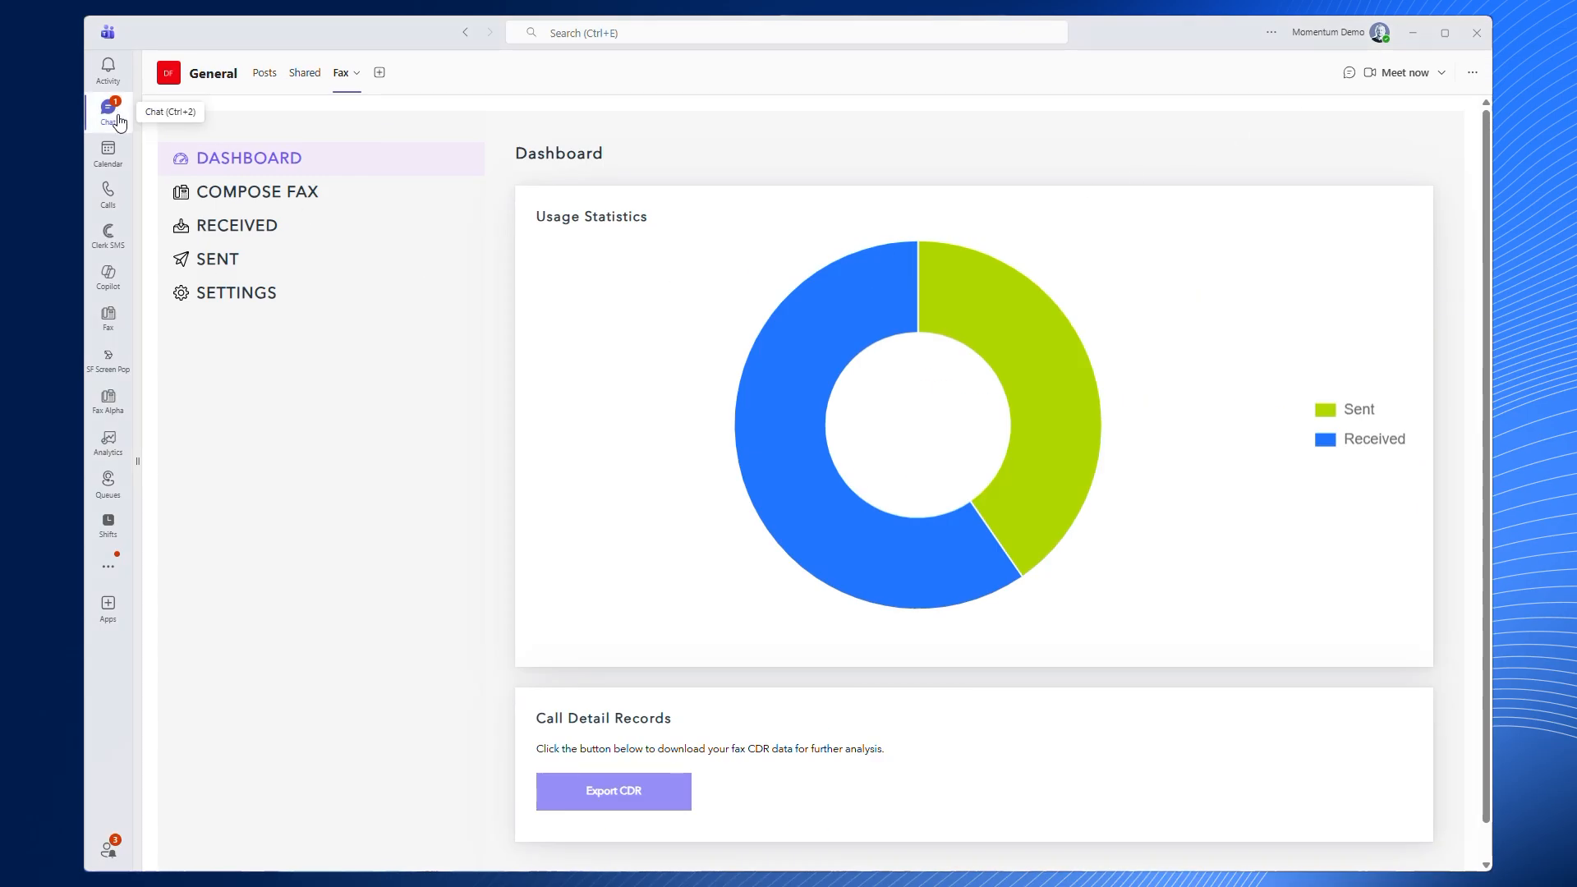
{"action": "left_click", "coordinate": [108, 152]}
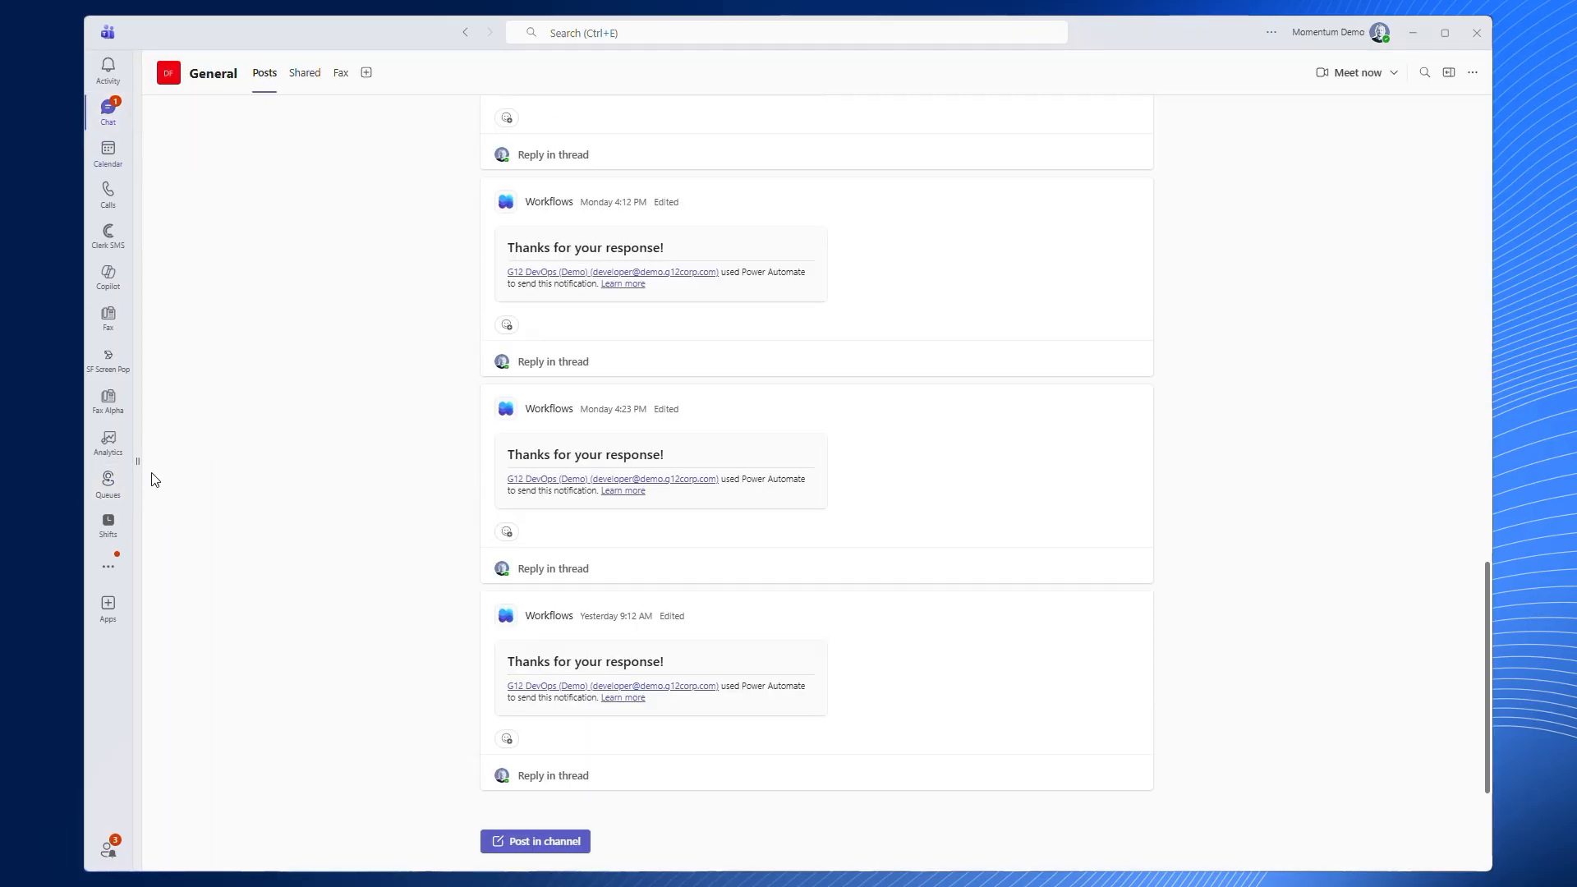
{"action": "left_click", "coordinate": [138, 465]}
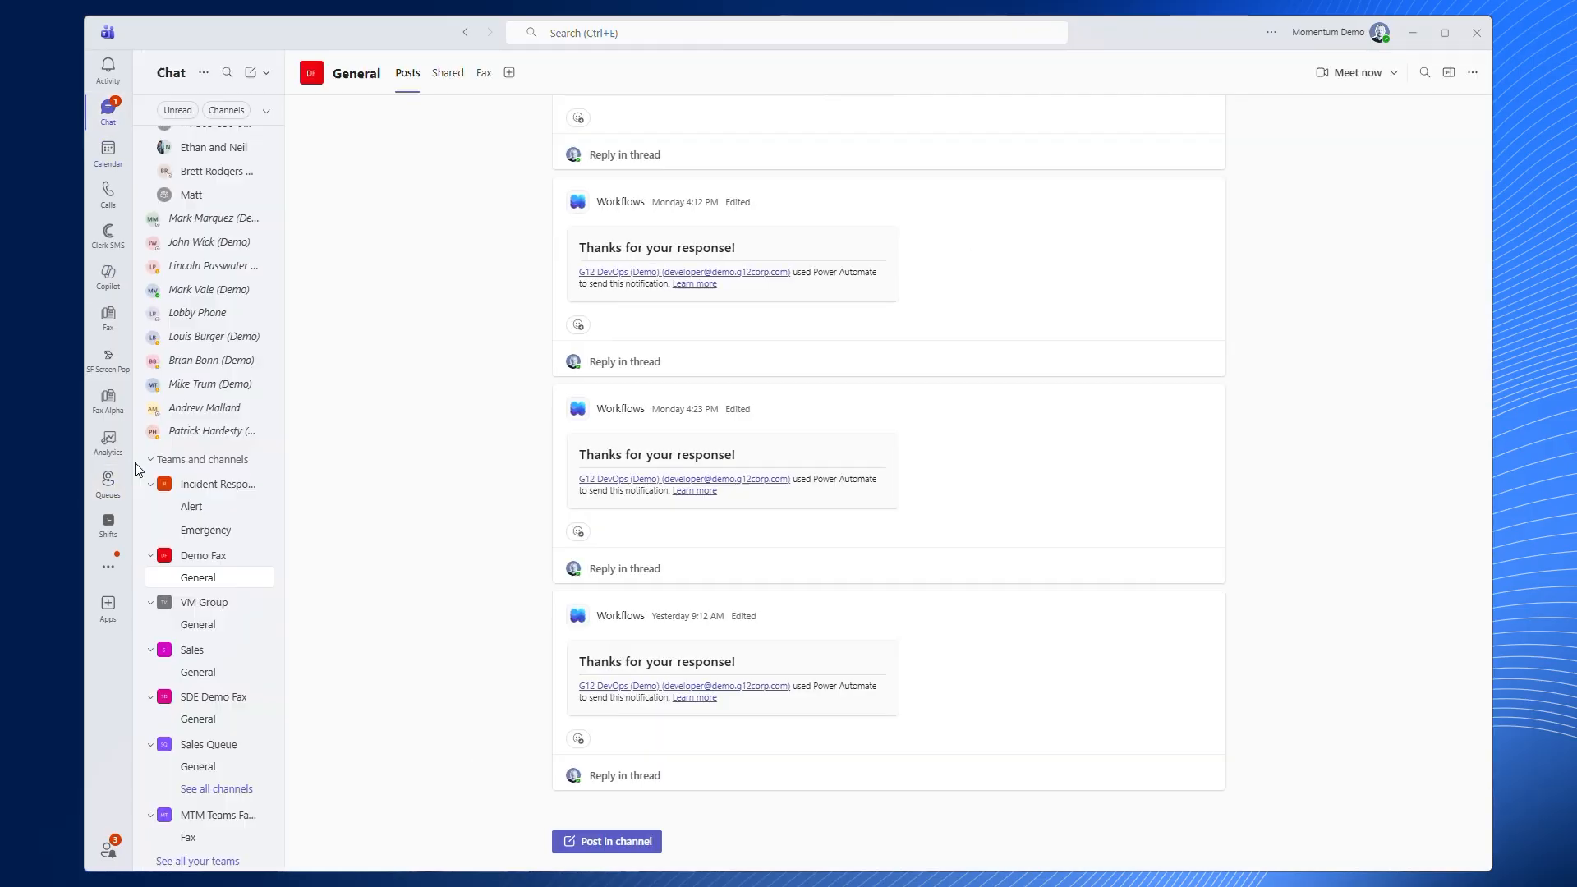
{"action": "left_click", "coordinate": [201, 326]}
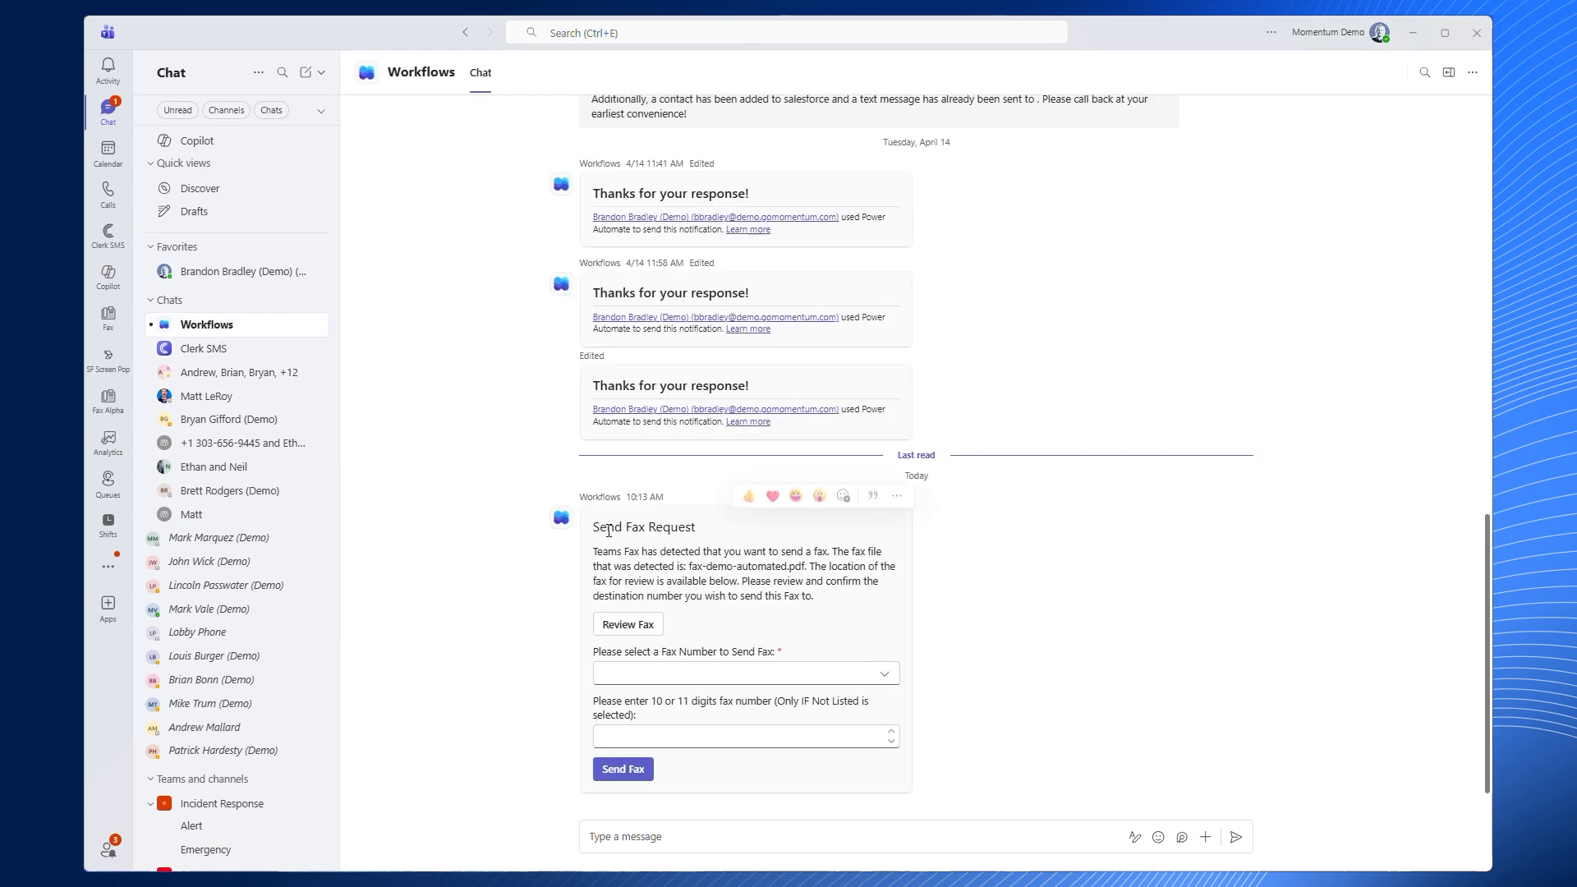
Step: Read the Send Fax Request card for fax-demo-automated.pdf, including its Review Fax link
{"action": "left_click_drag", "start_coordinate": [599, 527], "coordinate": [712, 546]}
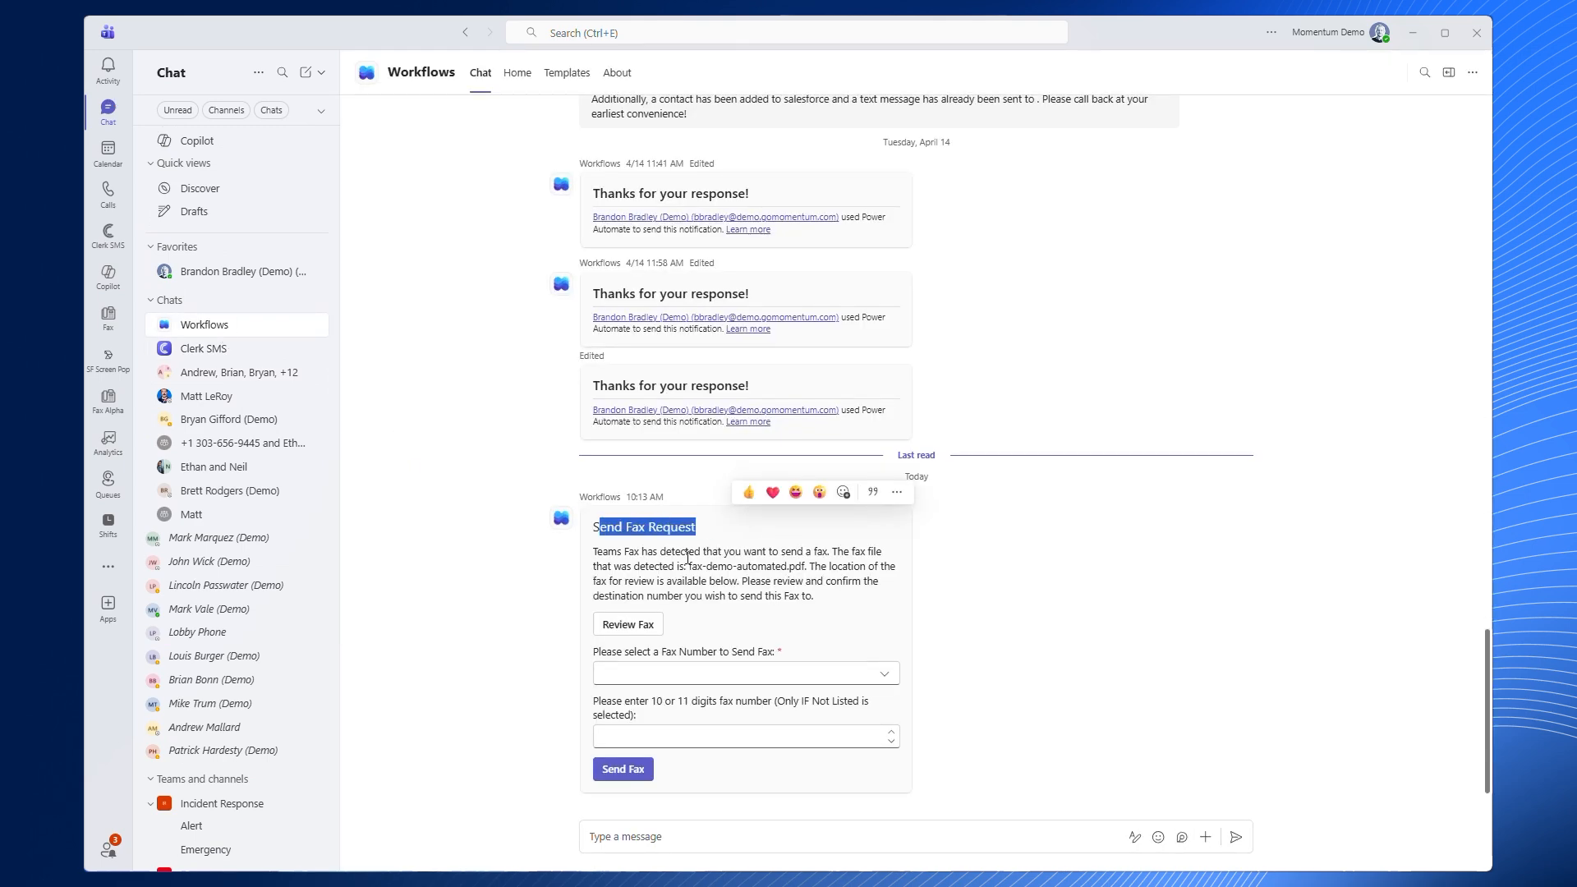
{"action": "left_click", "coordinate": [787, 572]}
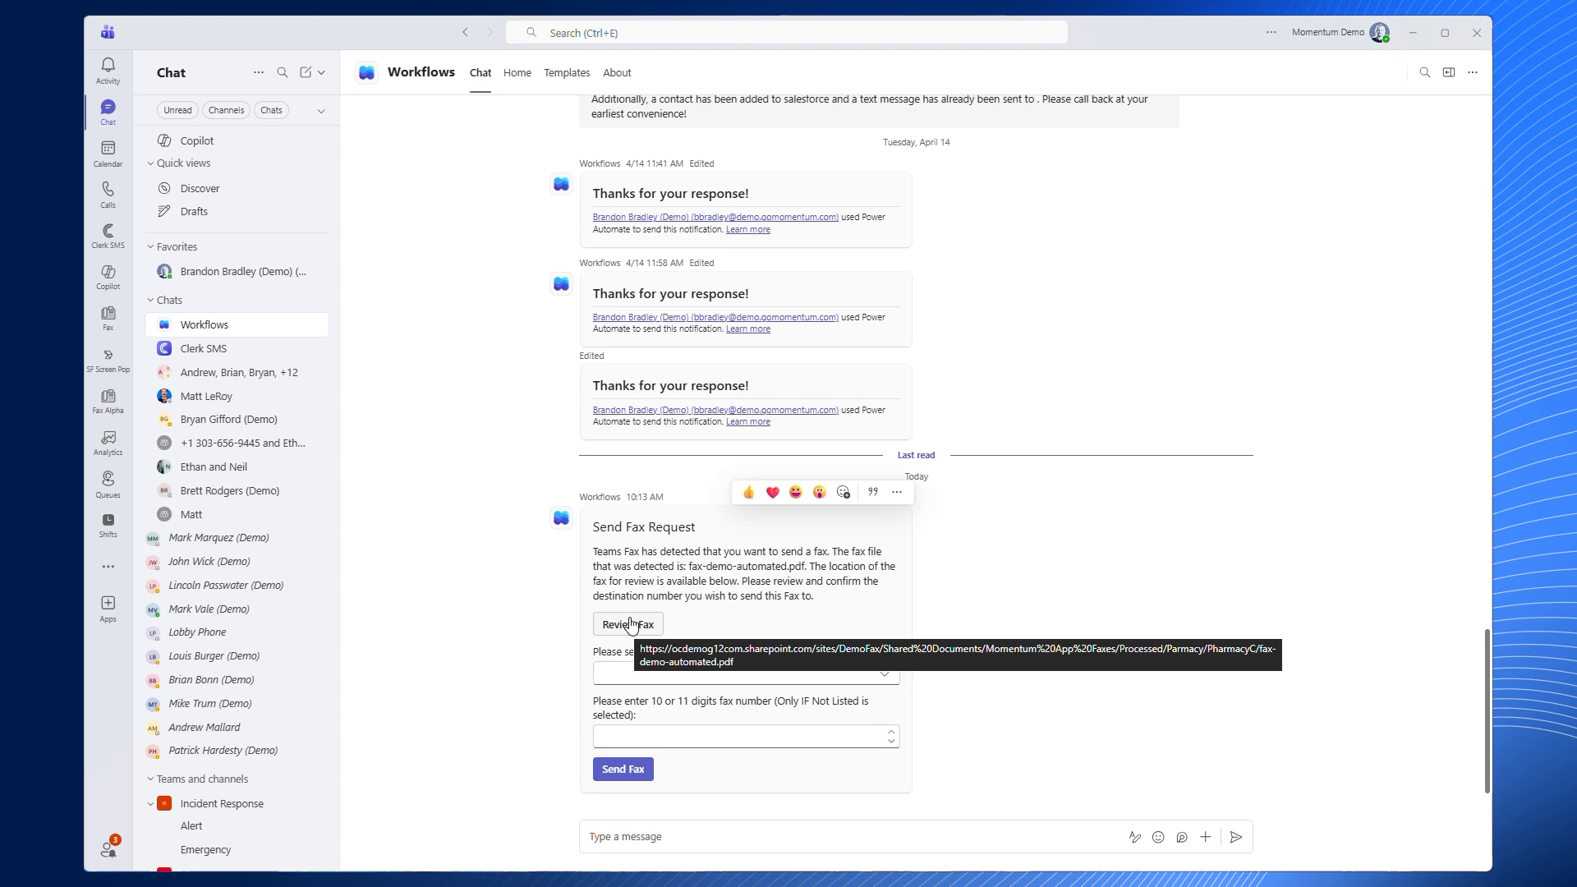
{"action": "left_click", "coordinate": [632, 625]}
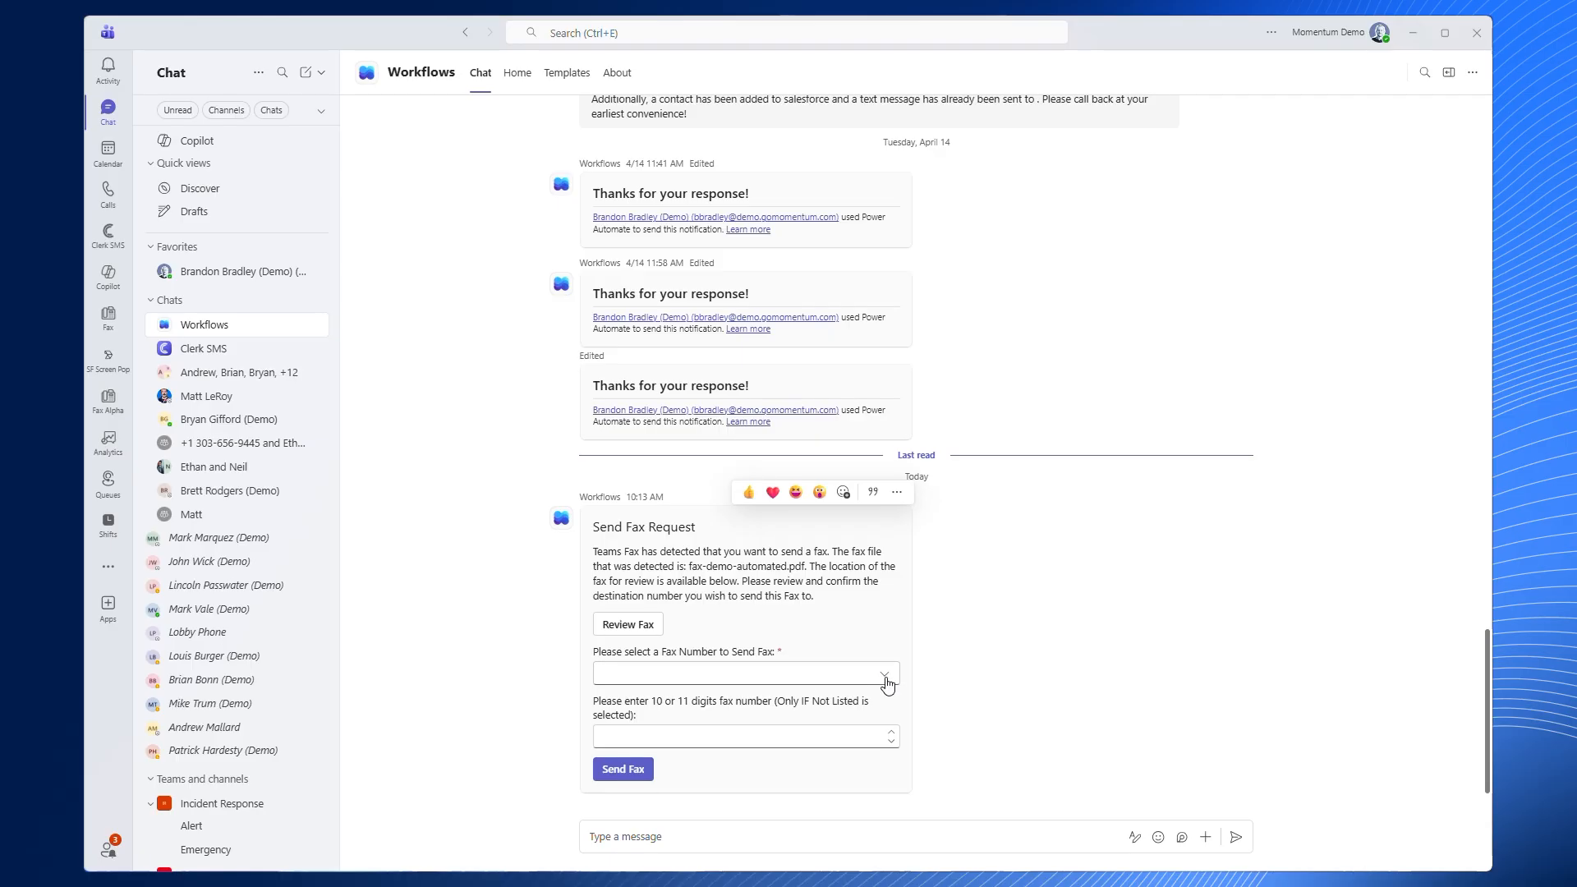
Step: Choose Pharmacy B as the destination fax number on the Send Fax Request card and send the fax
{"action": "left_click", "coordinate": [887, 685]}
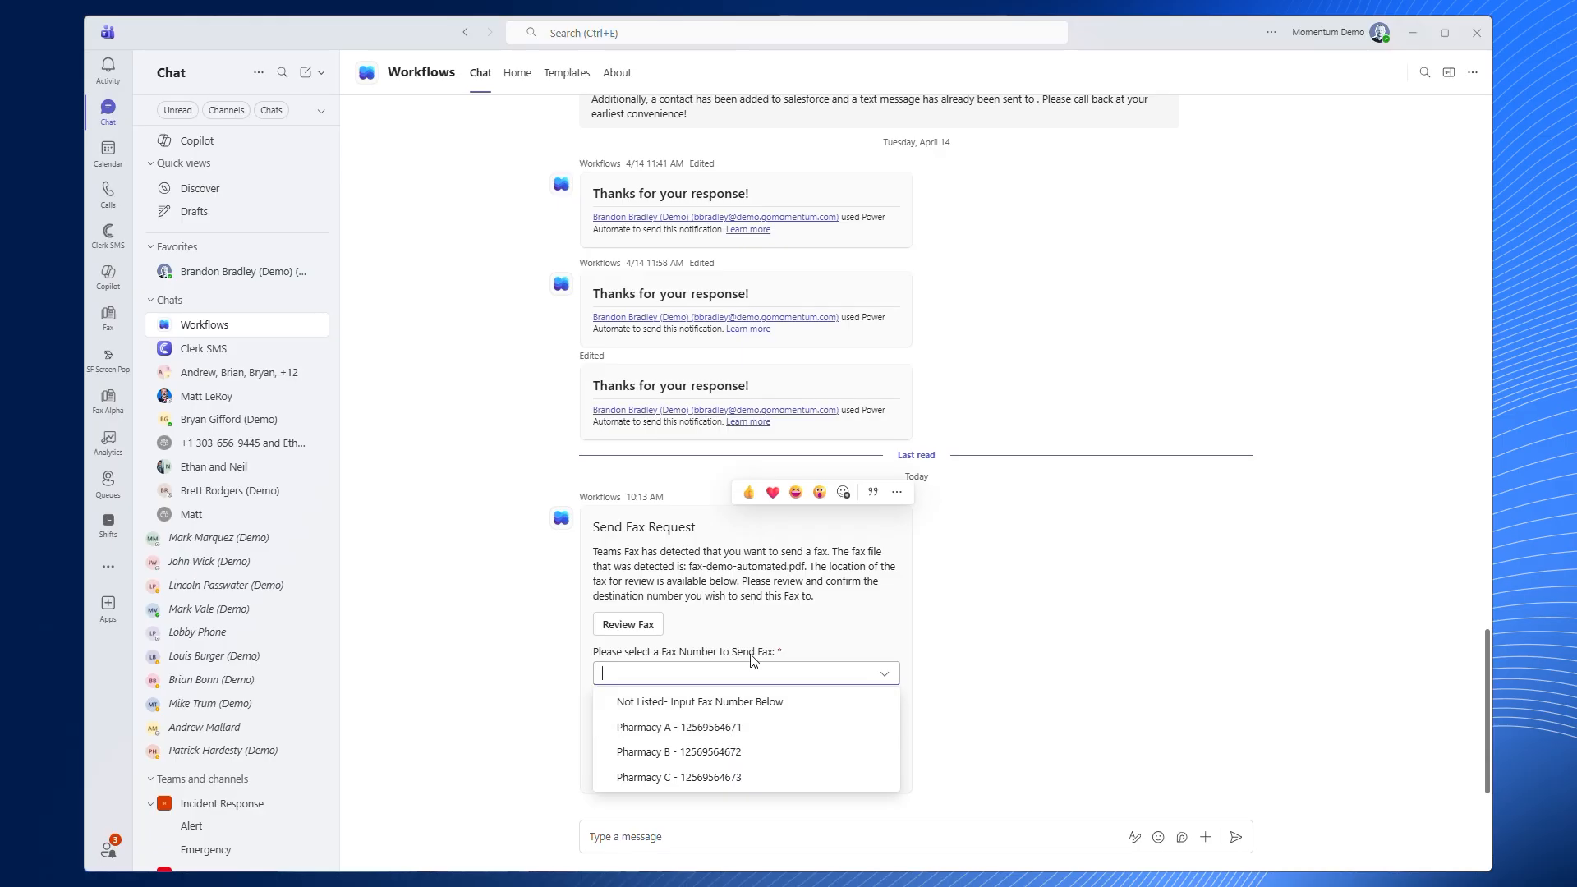
{"action": "left_click", "coordinate": [713, 753]}
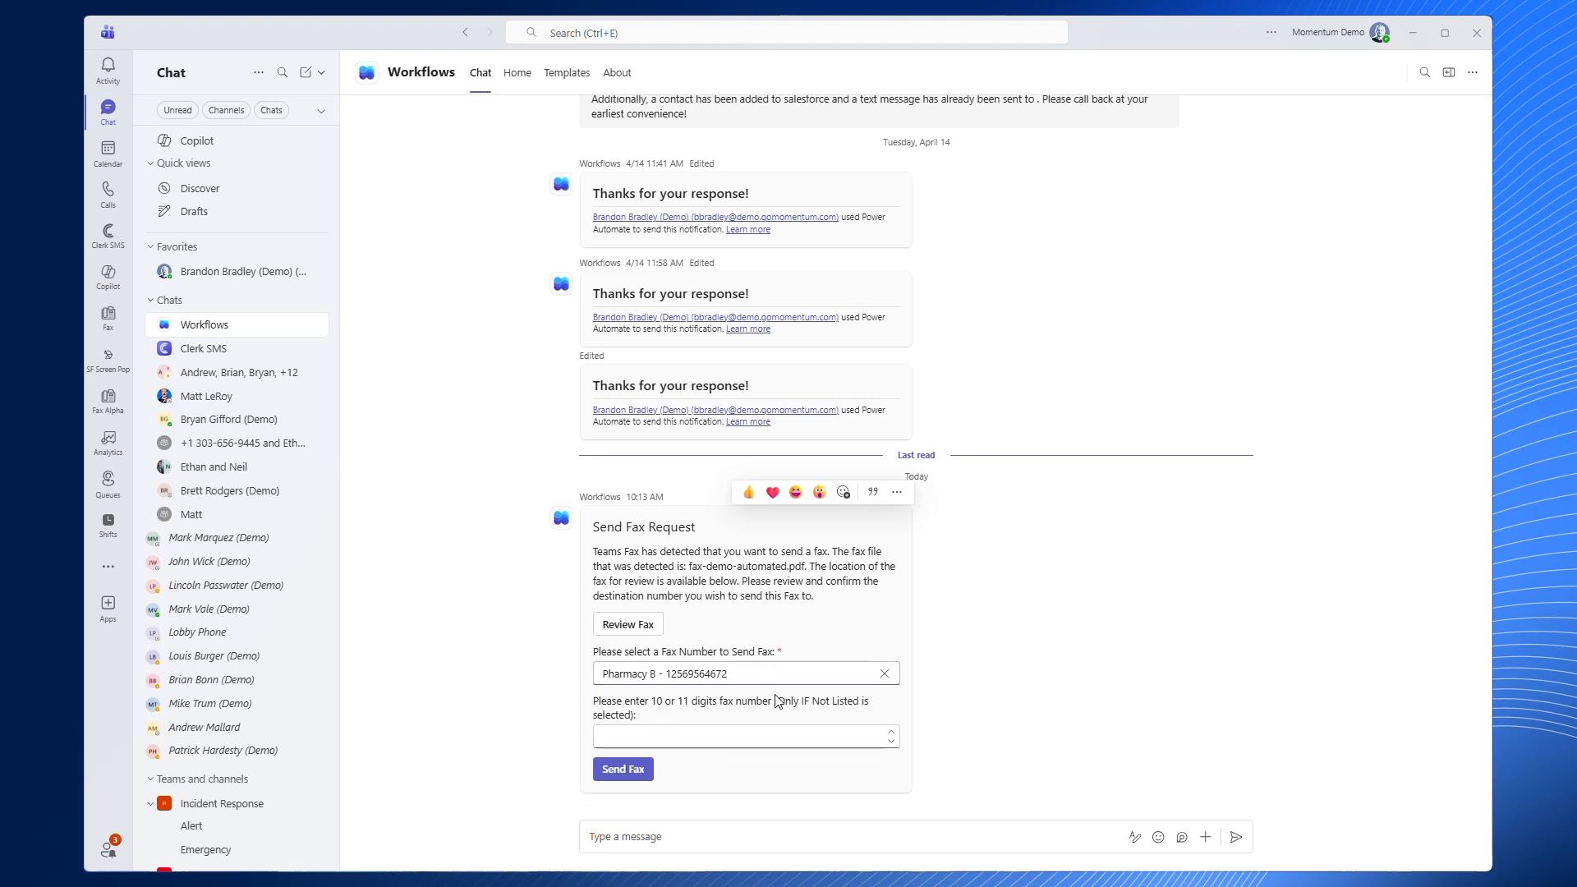
{"action": "left_click", "coordinate": [649, 738]}
{"action": "left_click", "coordinate": [627, 772]}
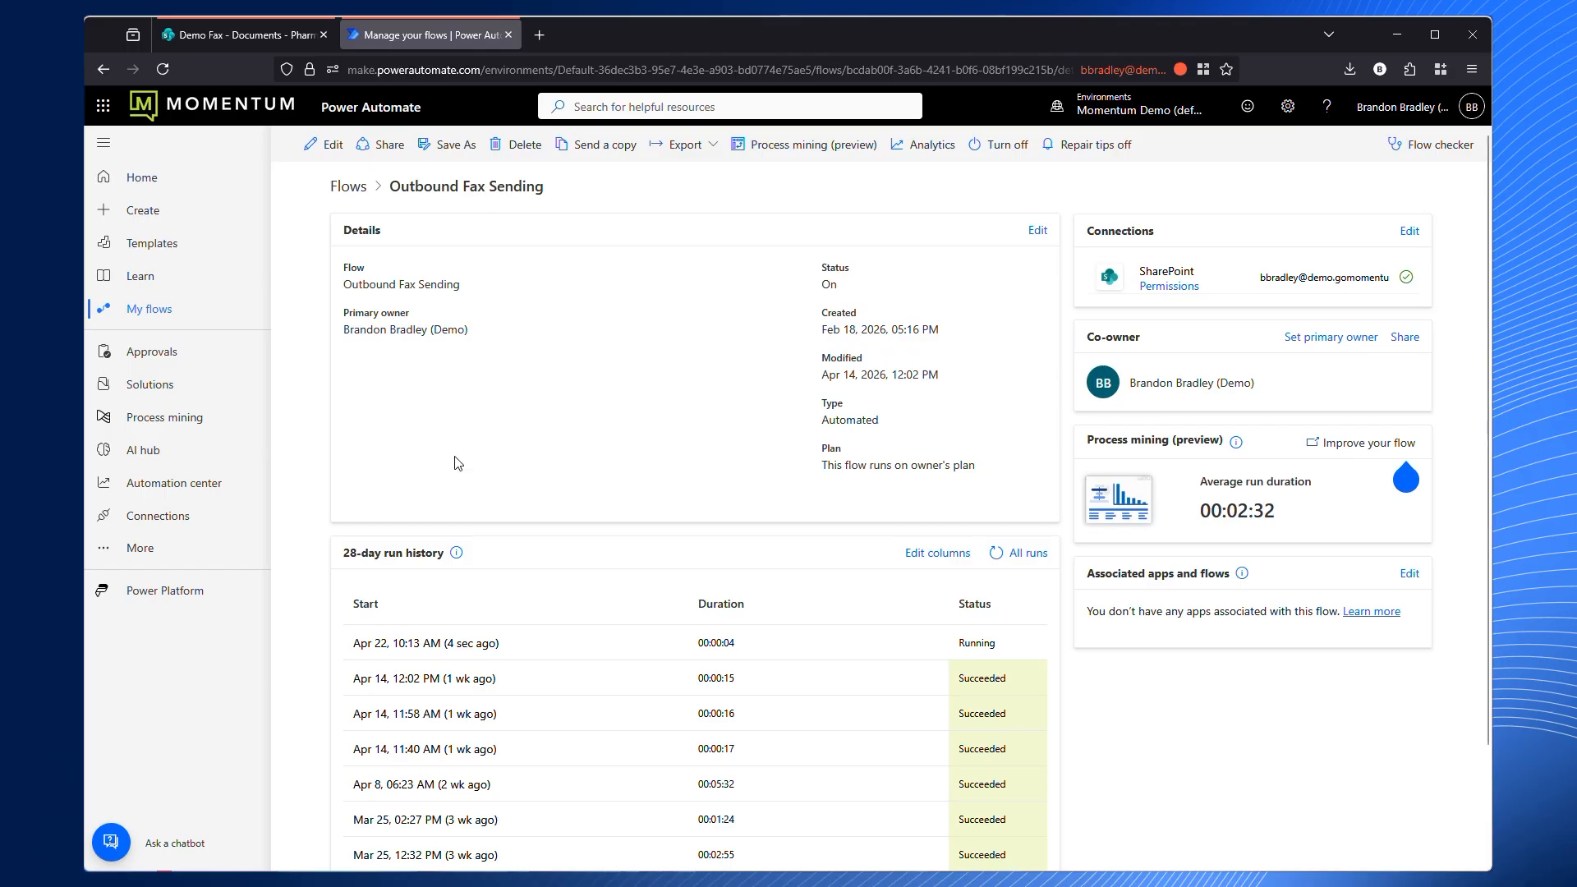
Step: Open the flow's latest run in Power Automate and inspect the Switch, Pharmacy C case and both branches of its Condition
{"action": "left_click", "coordinate": [473, 632]}
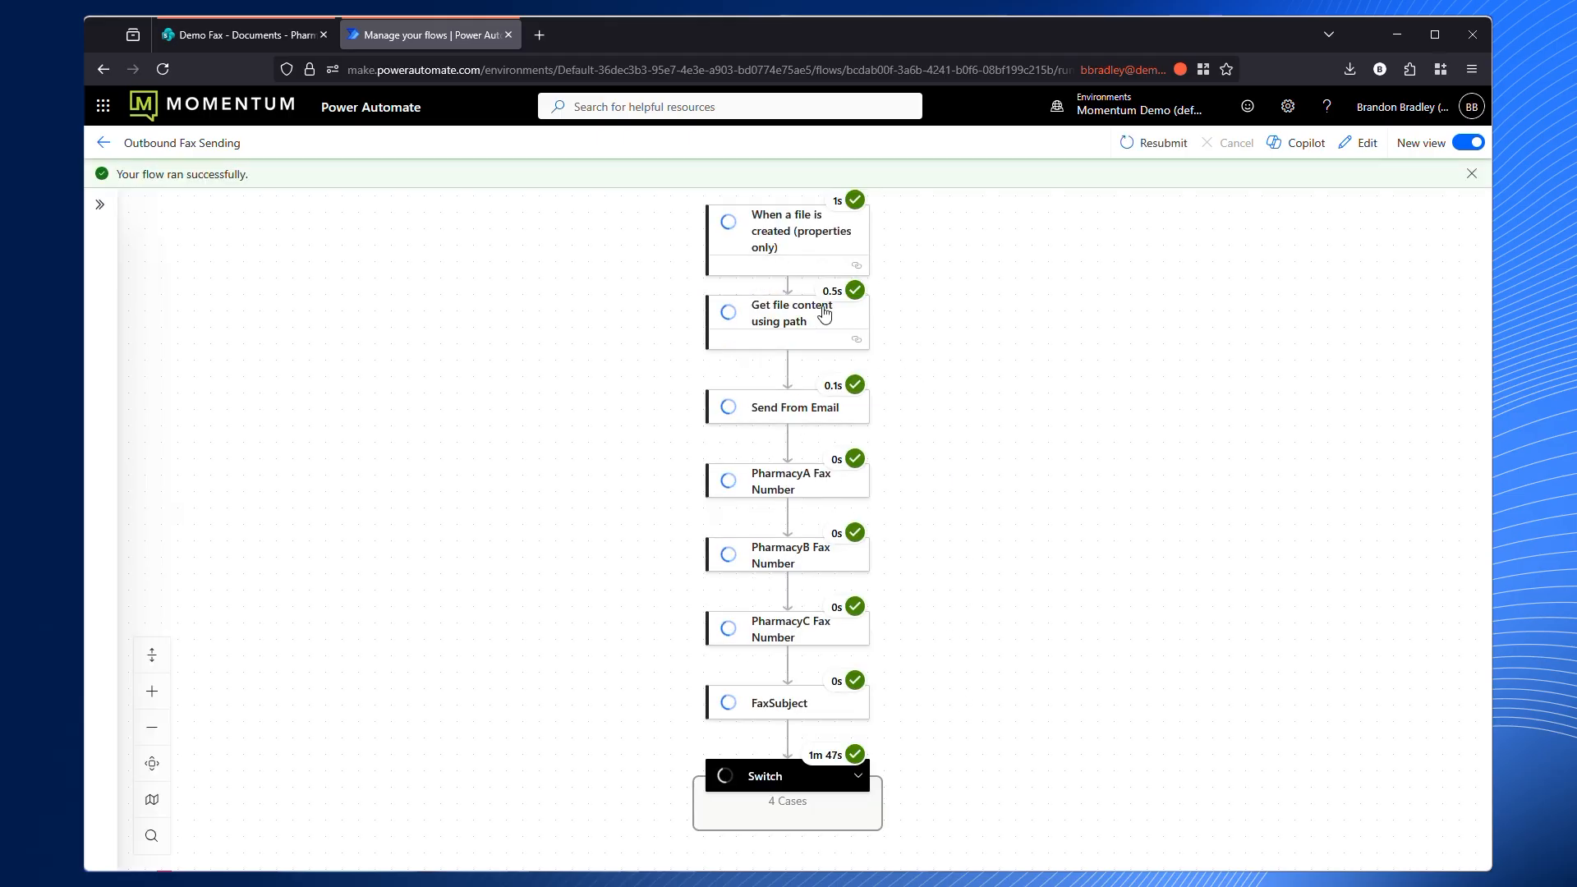
{"action": "scroll", "coordinate": [950, 598], "scroll_direction": "down", "scroll_amount": 3}
{"action": "left_click", "coordinate": [847, 503]}
{"action": "left_click_drag", "start_coordinate": [1003, 503], "coordinate": [619, 335]}
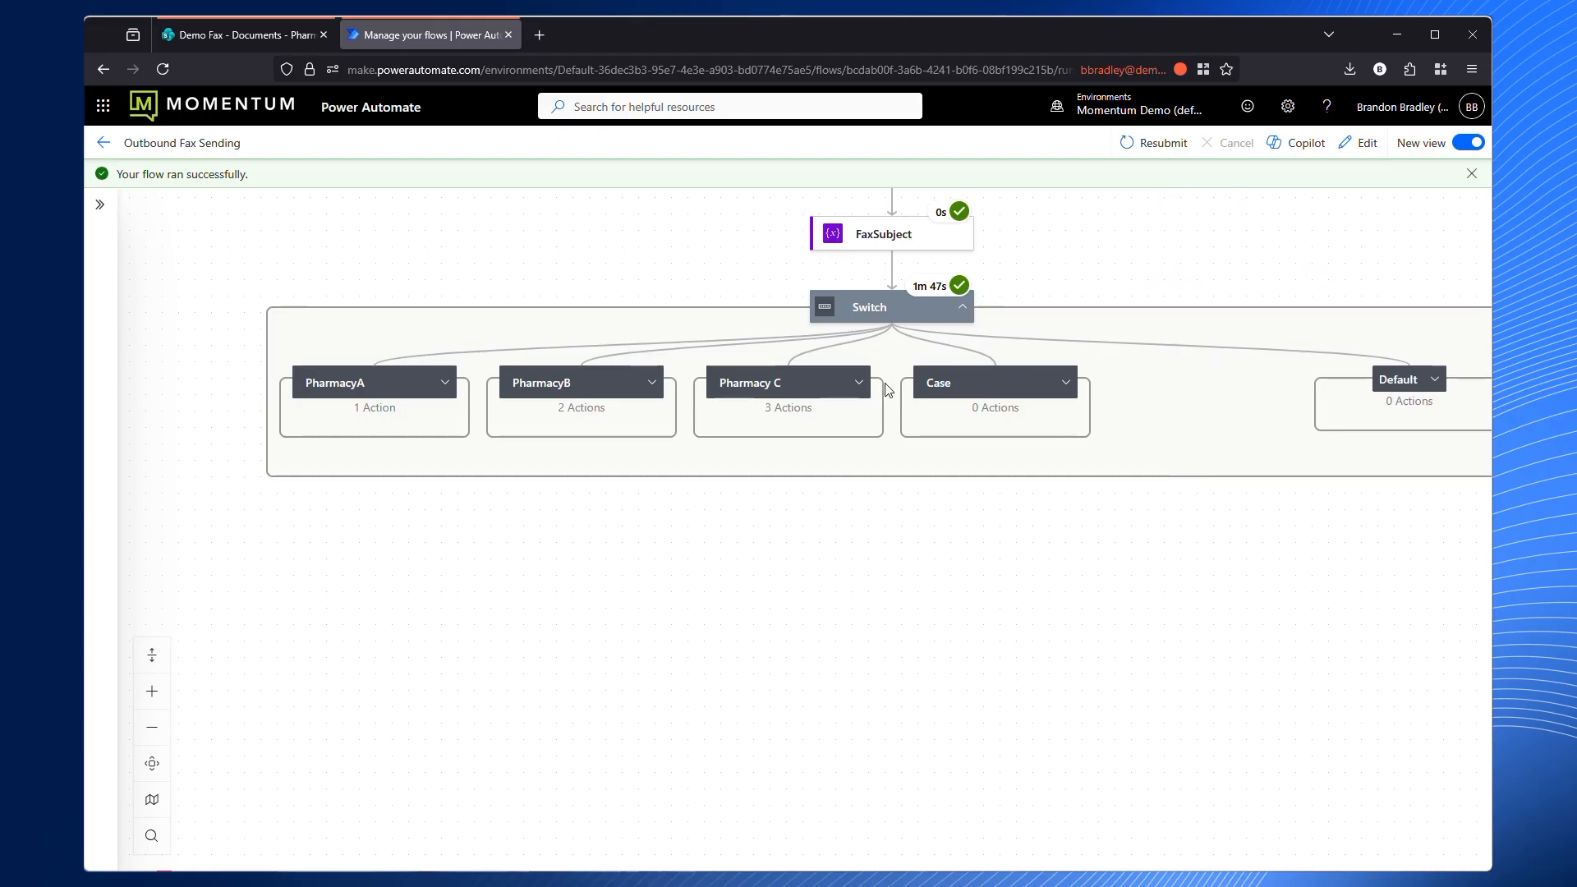
{"action": "left_click", "coordinate": [858, 383]}
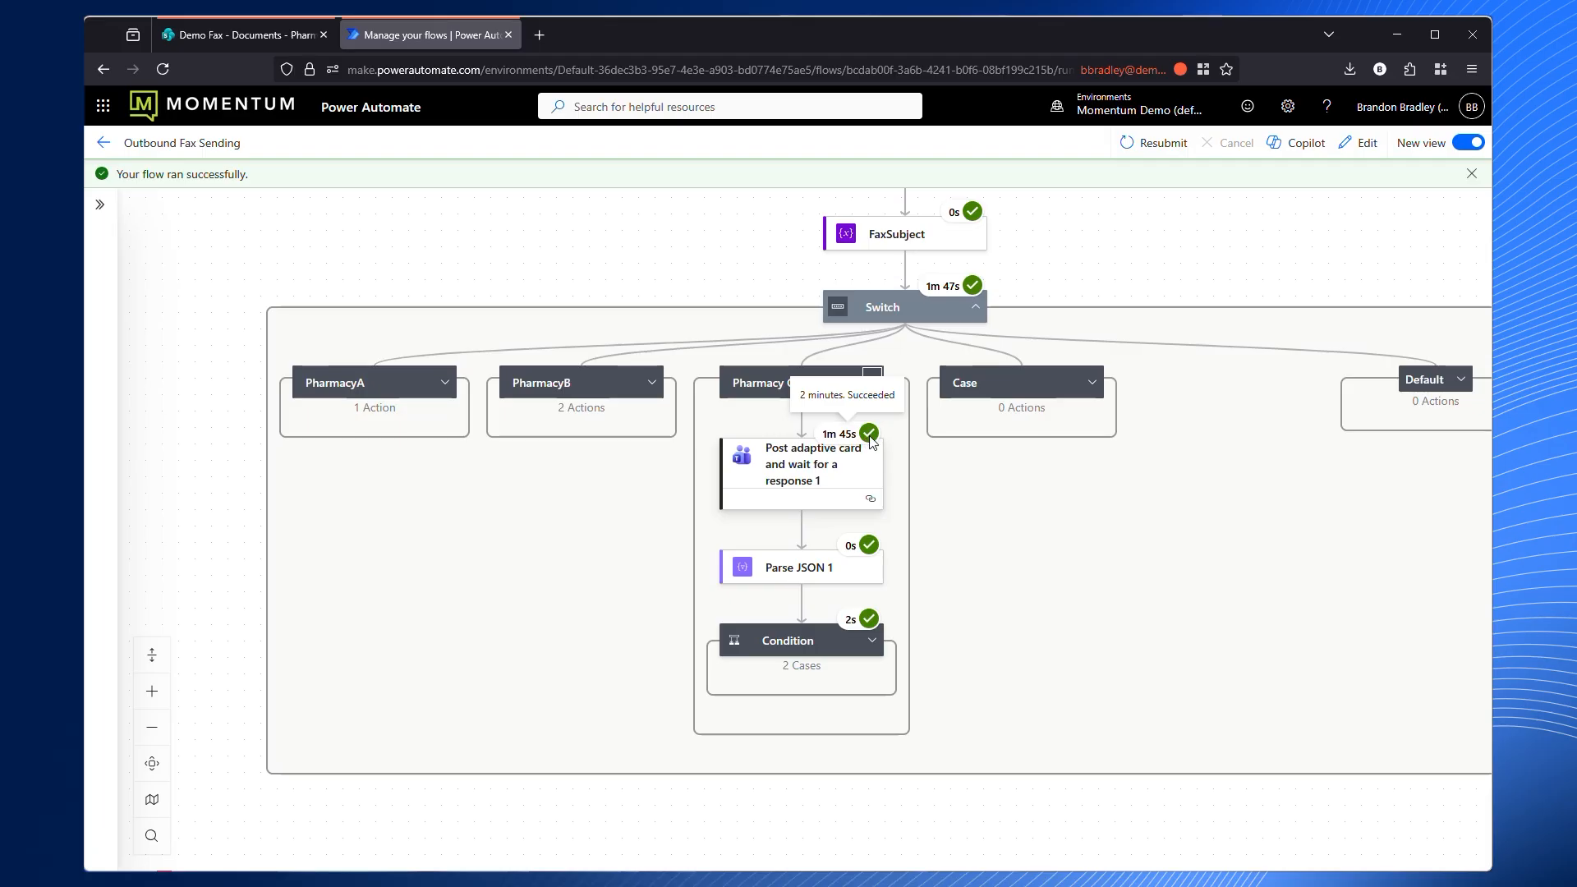
{"action": "left_click", "coordinate": [872, 639]}
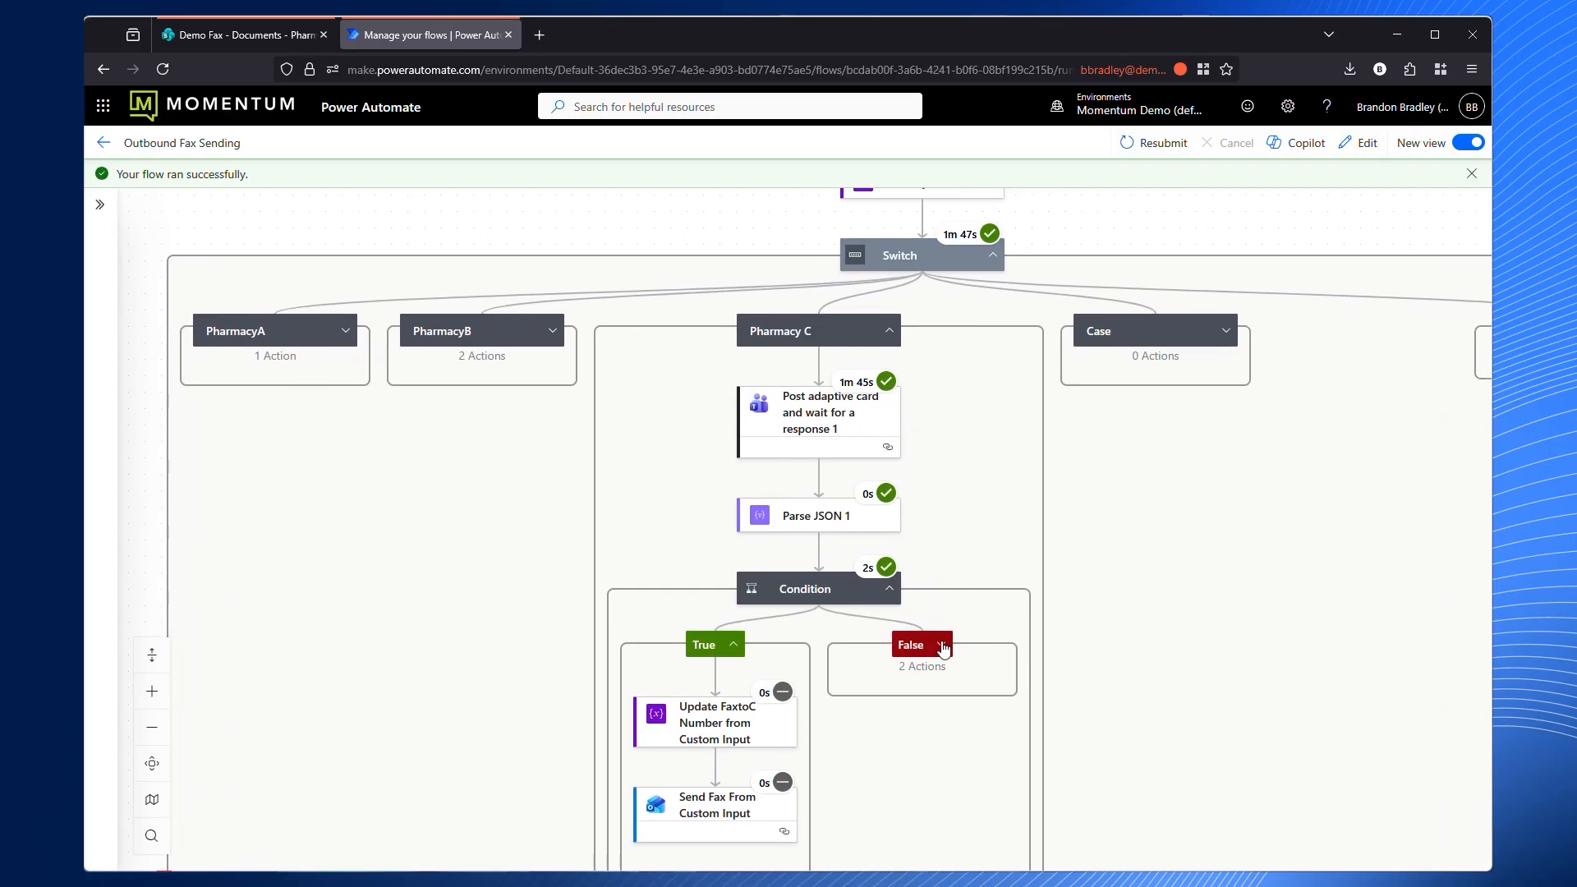
{"action": "left_click", "coordinate": [941, 645]}
{"action": "left_click_drag", "start_coordinate": [1109, 677], "coordinate": [1024, 521]}
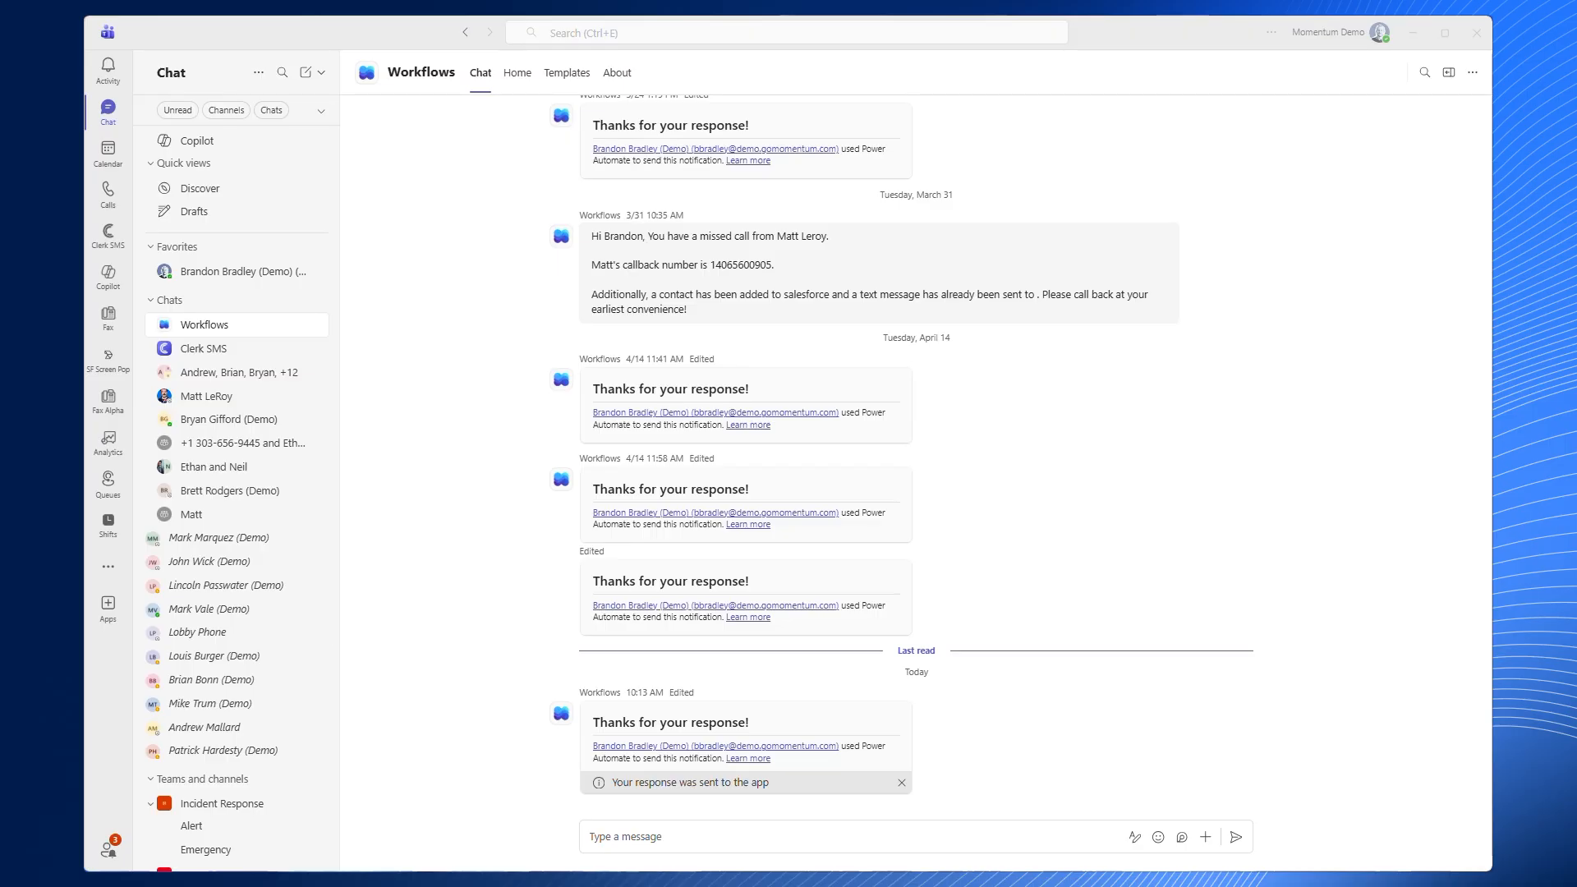
Step: Switch back to Teams and look through the sent faxes in the Demo Fax team's General channel
{"action": "scroll", "coordinate": [219, 617], "scroll_direction": "down", "scroll_amount": 1}
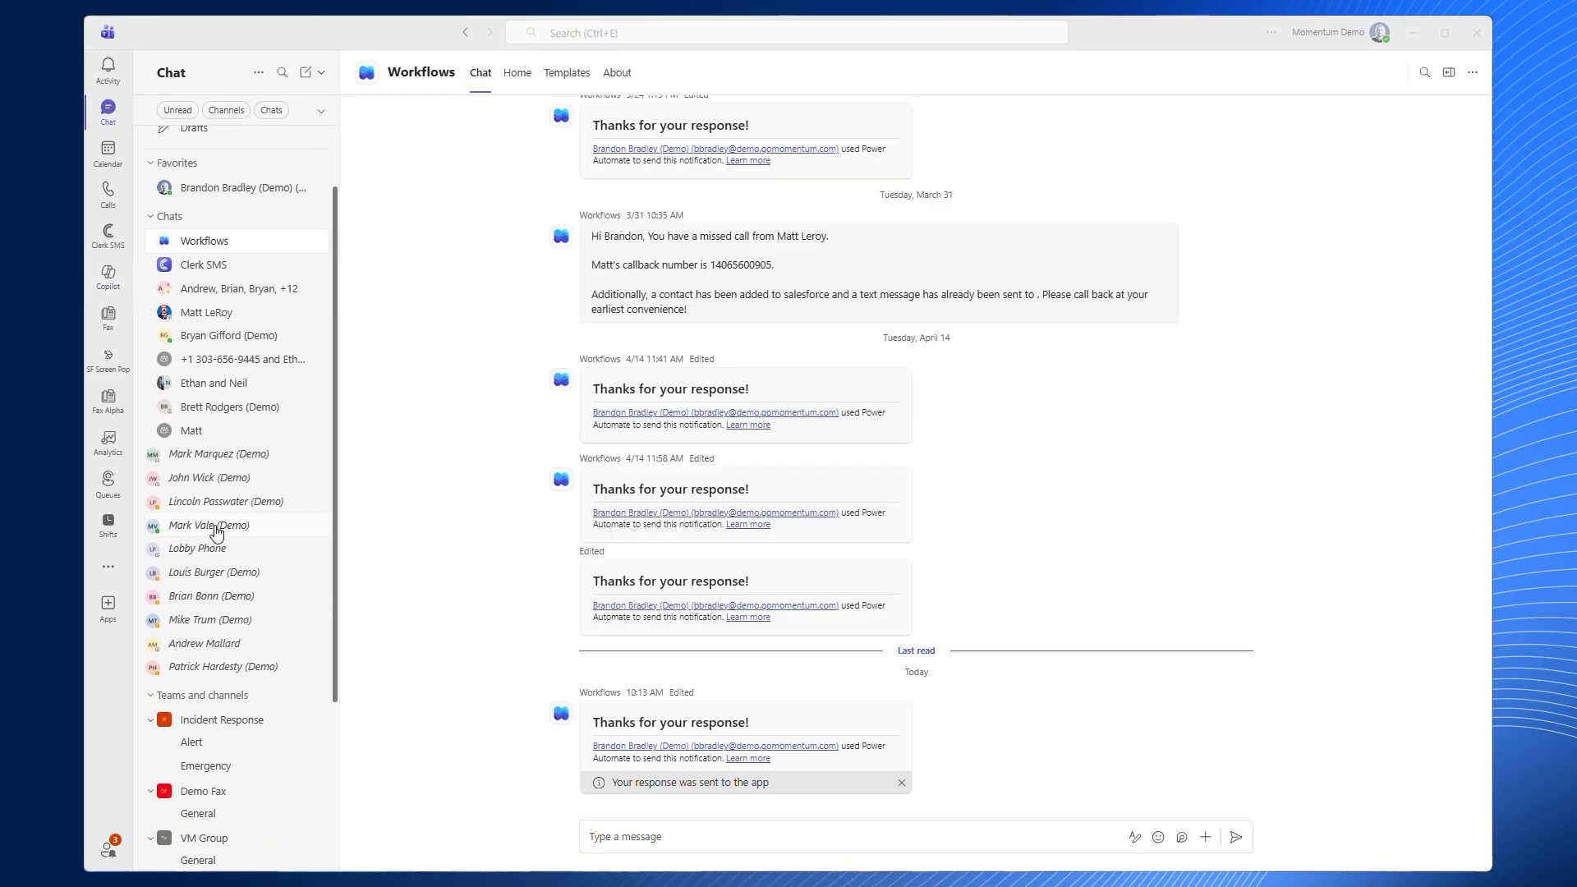
{"action": "scroll", "coordinate": [216, 533], "scroll_direction": "down", "scroll_amount": 1}
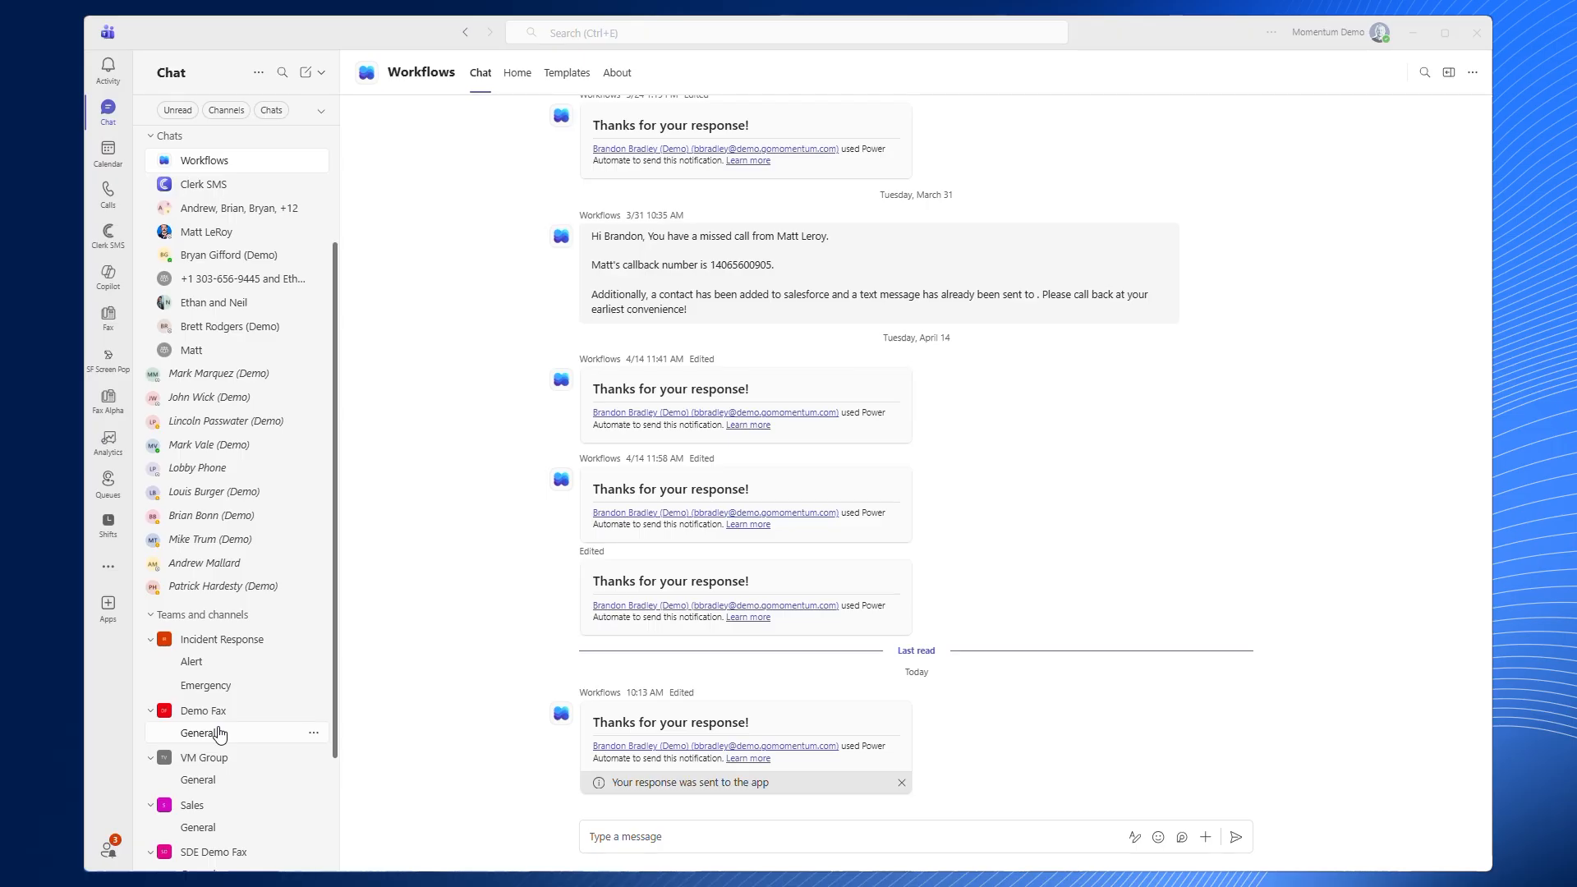
{"action": "left_click", "coordinate": [218, 734]}
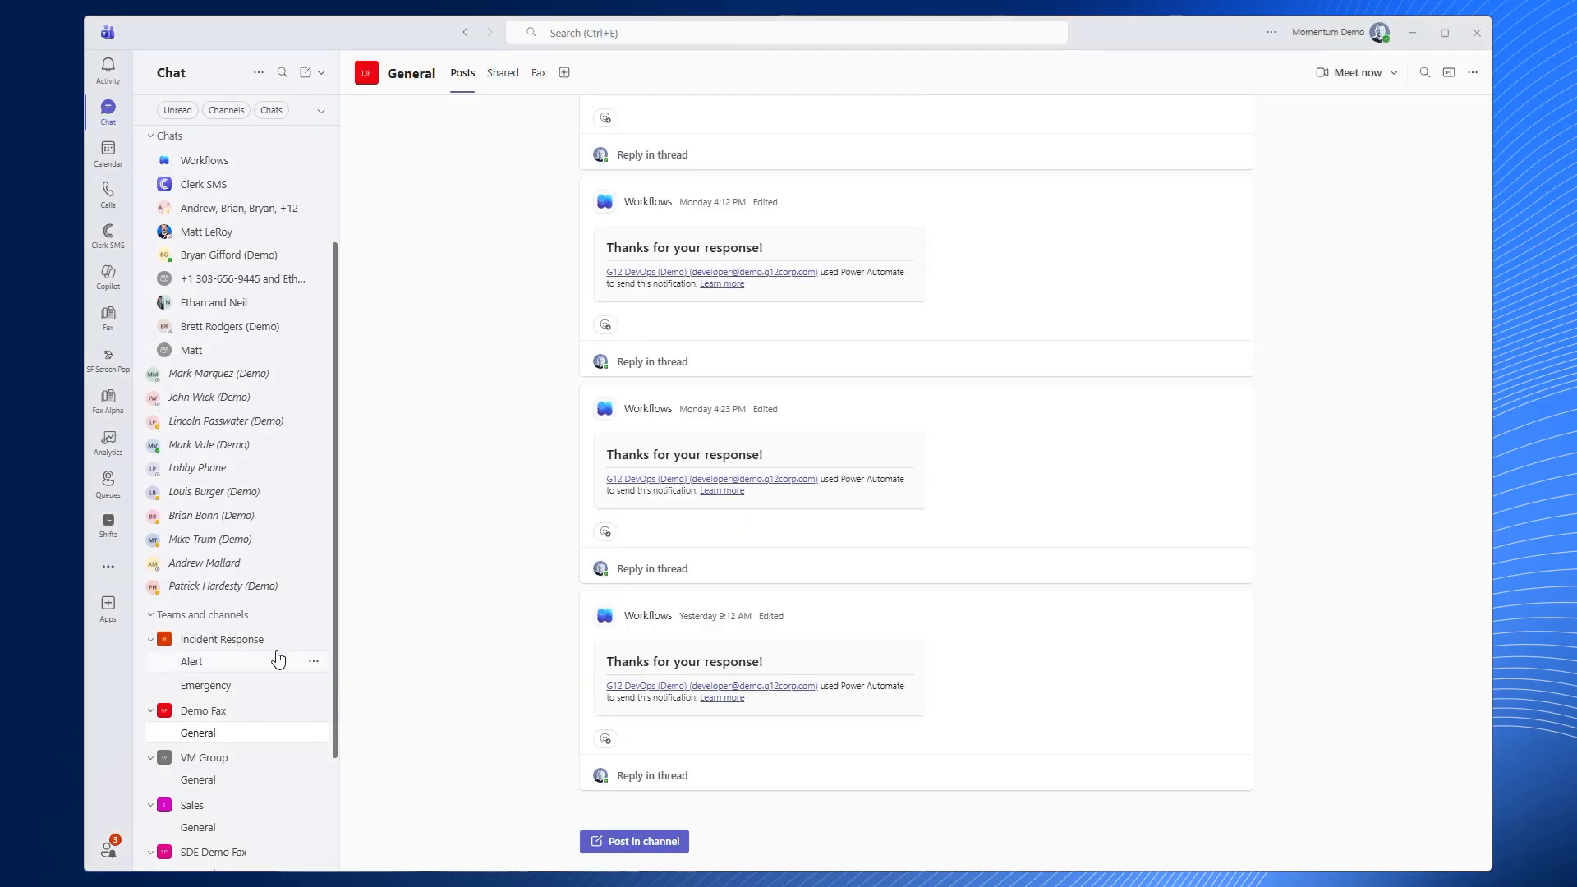
{"action": "left_click", "coordinate": [541, 76]}
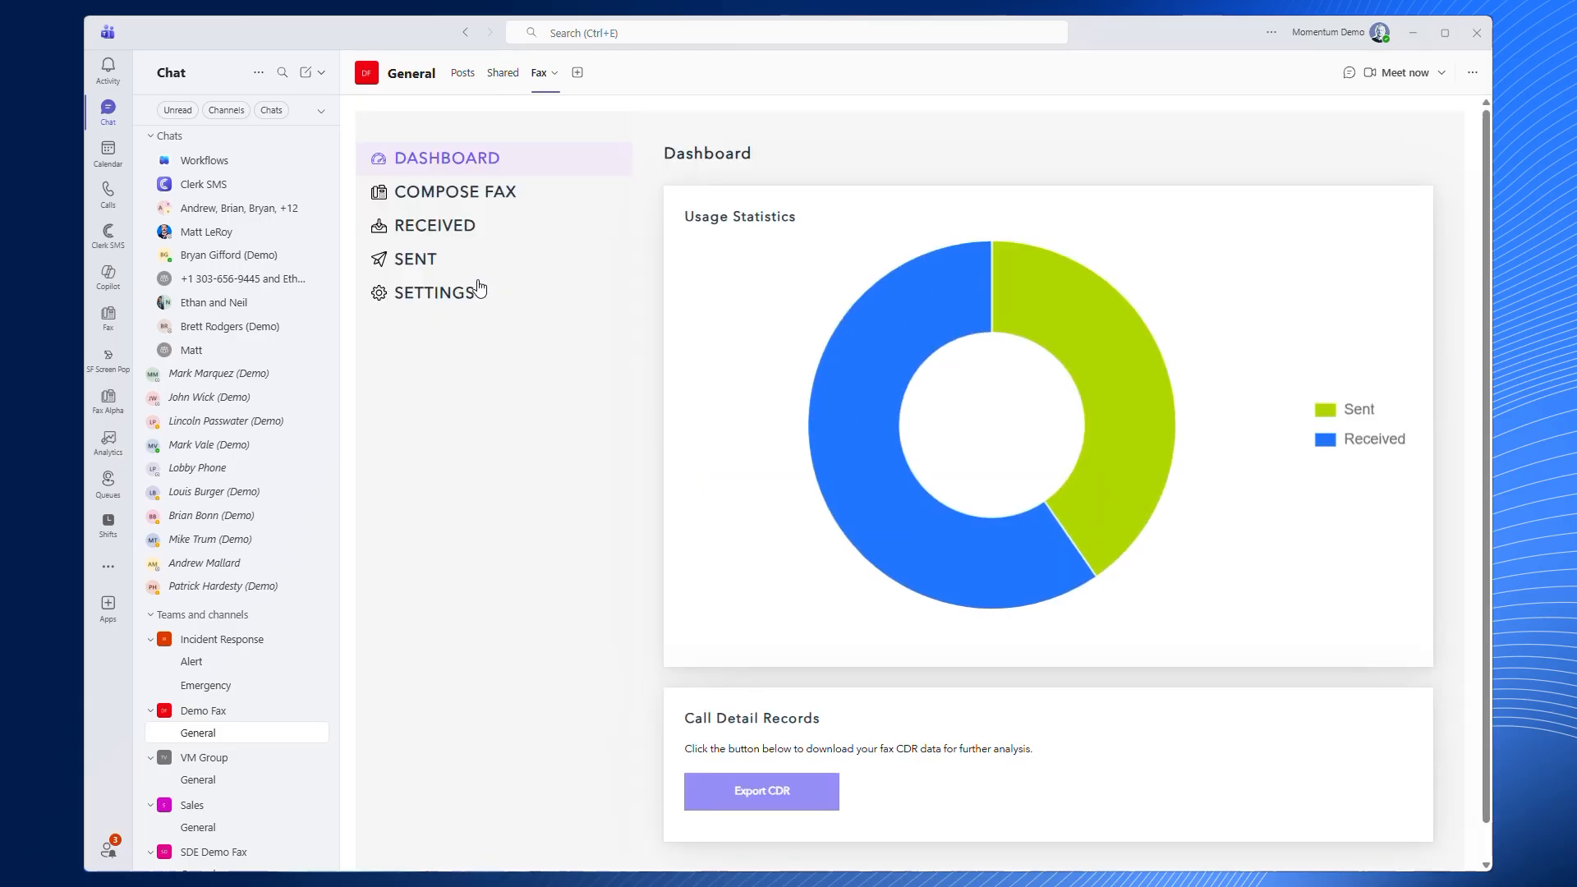
{"action": "left_click", "coordinate": [427, 260]}
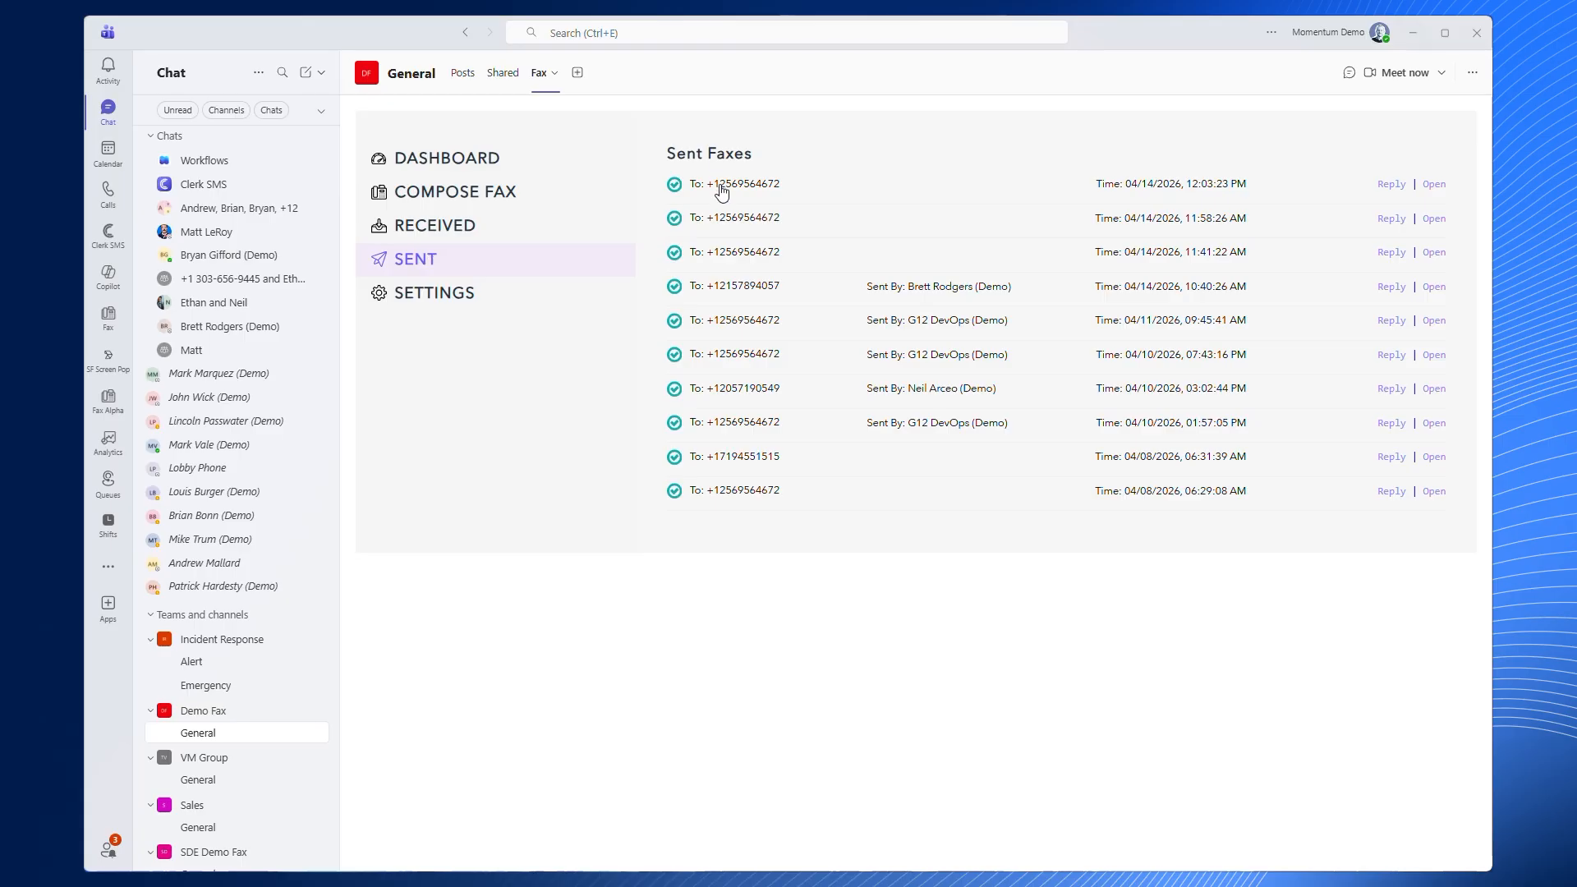
{"action": "left_click", "coordinate": [722, 189]}
Step: Check the received faxes for the new arrival, leaving and reopening the list to reload it
{"action": "left_click", "coordinate": [435, 226]}
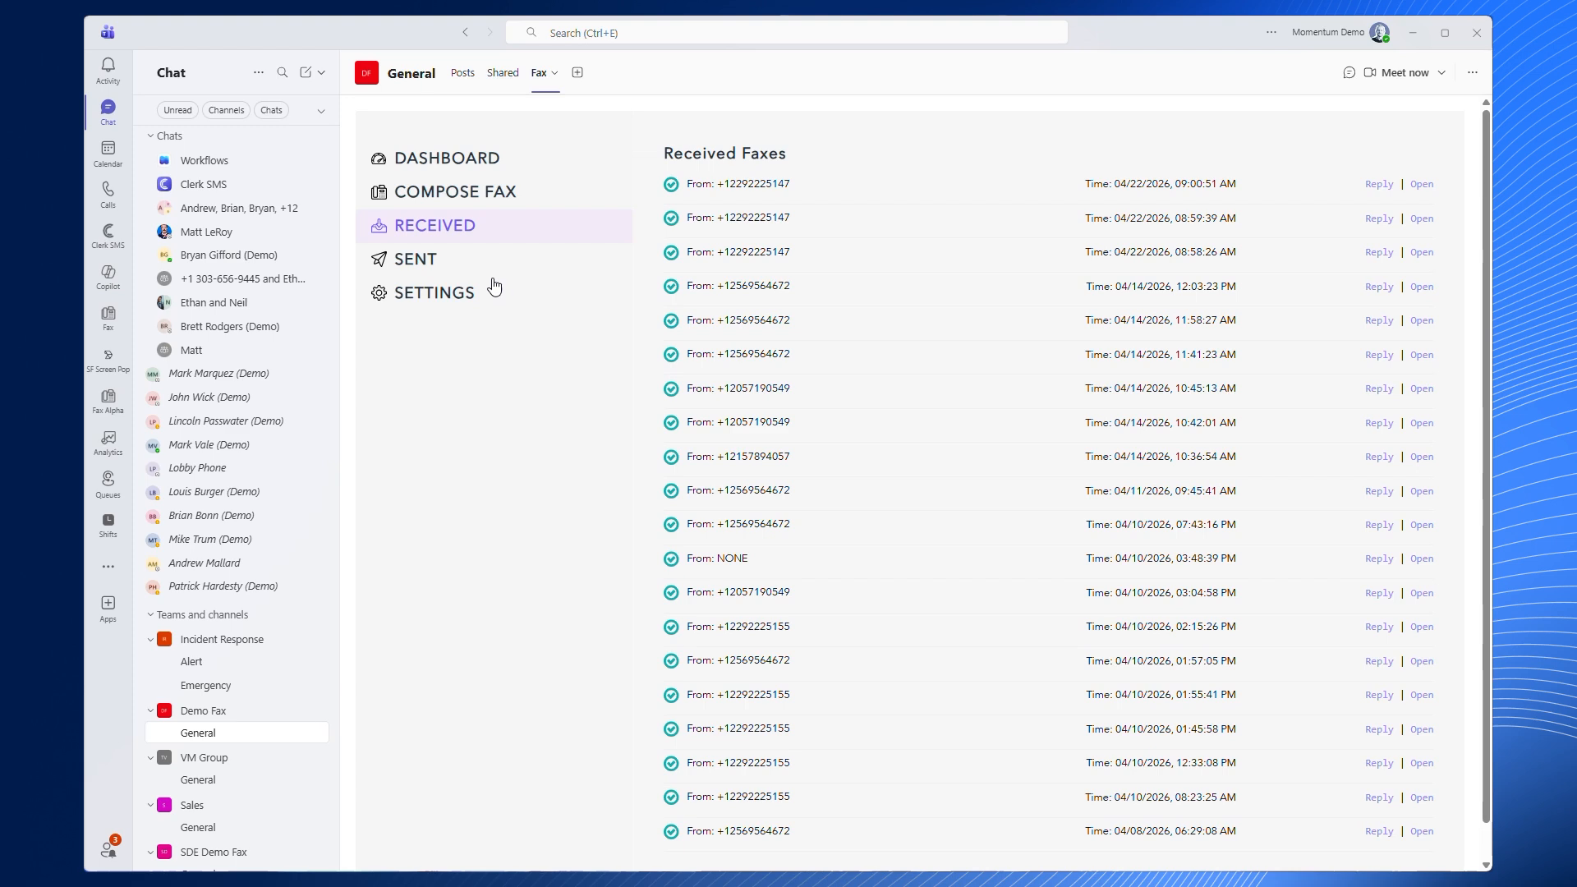
{"action": "left_click", "coordinate": [473, 197]}
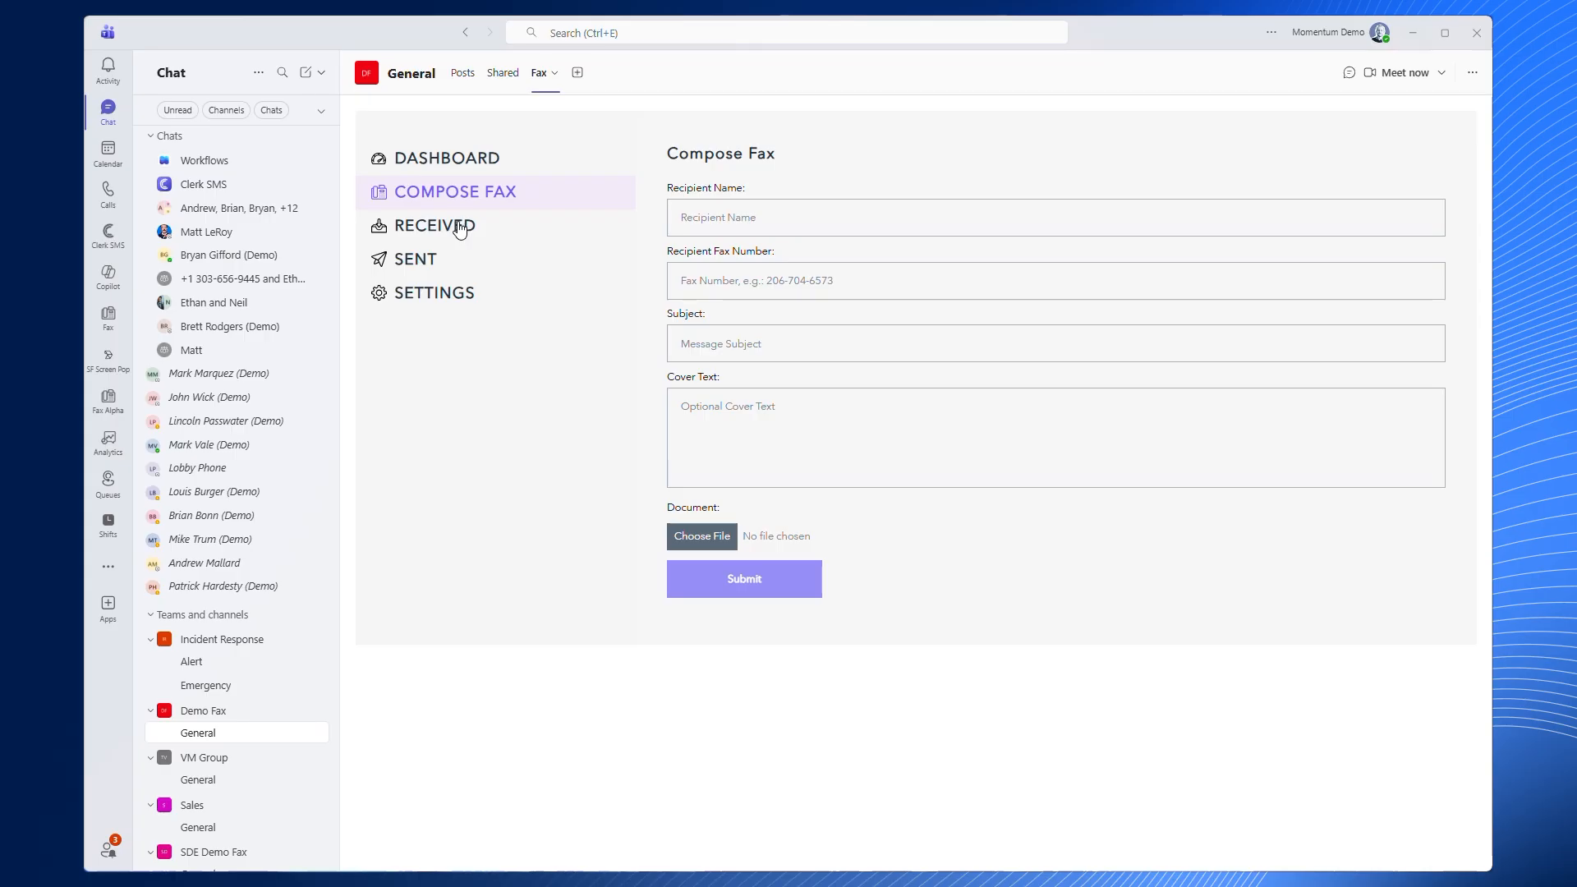
{"action": "left_click", "coordinate": [462, 229]}
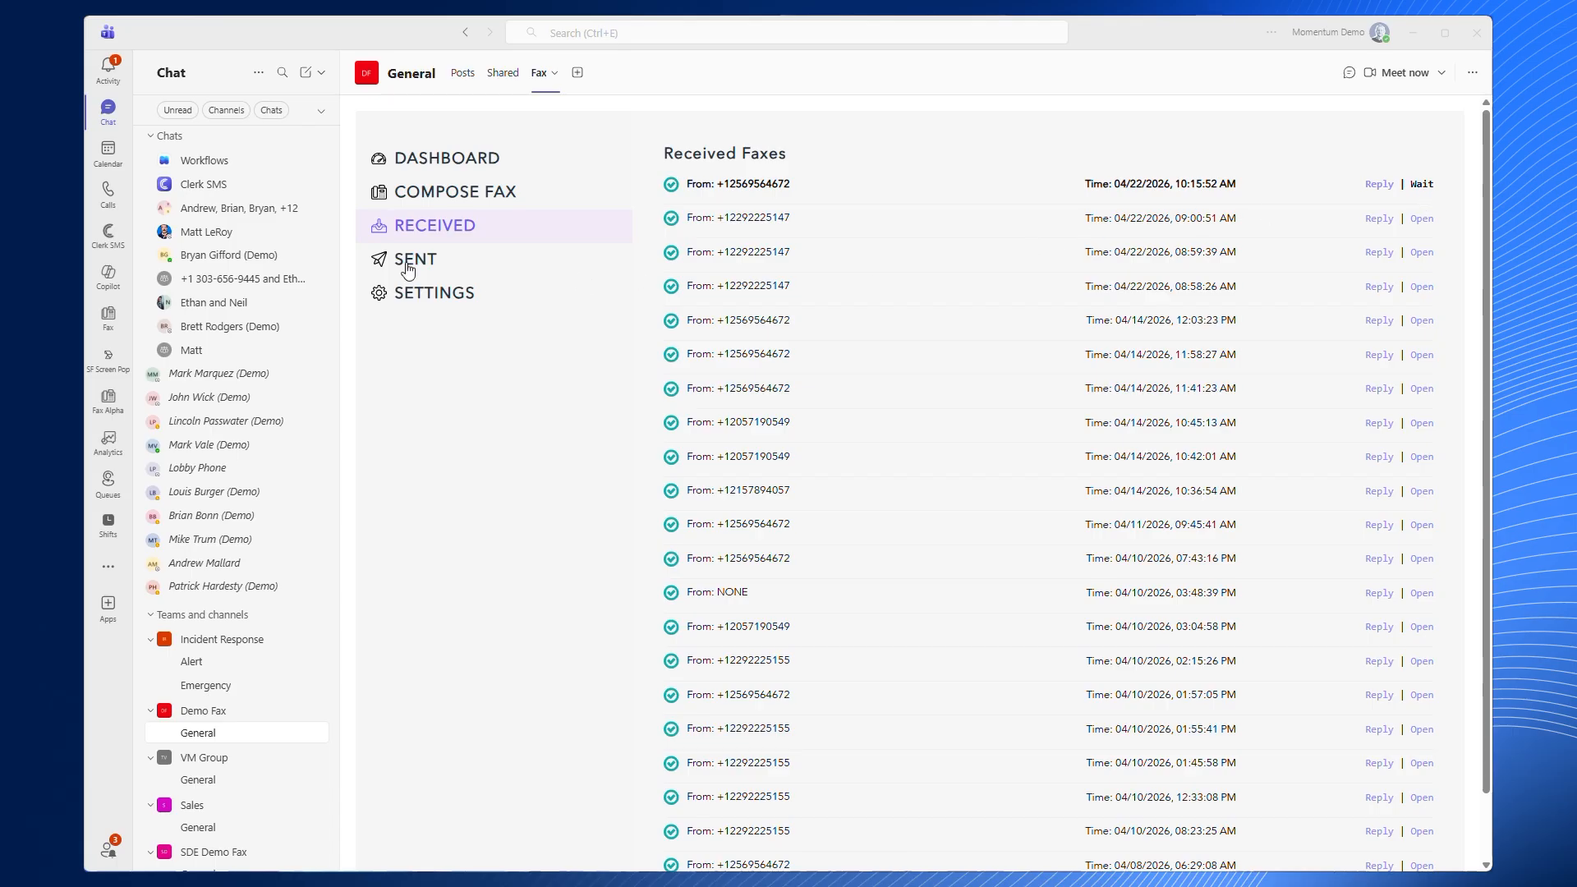
{"action": "left_click", "coordinate": [423, 193]}
{"action": "left_click", "coordinate": [414, 229]}
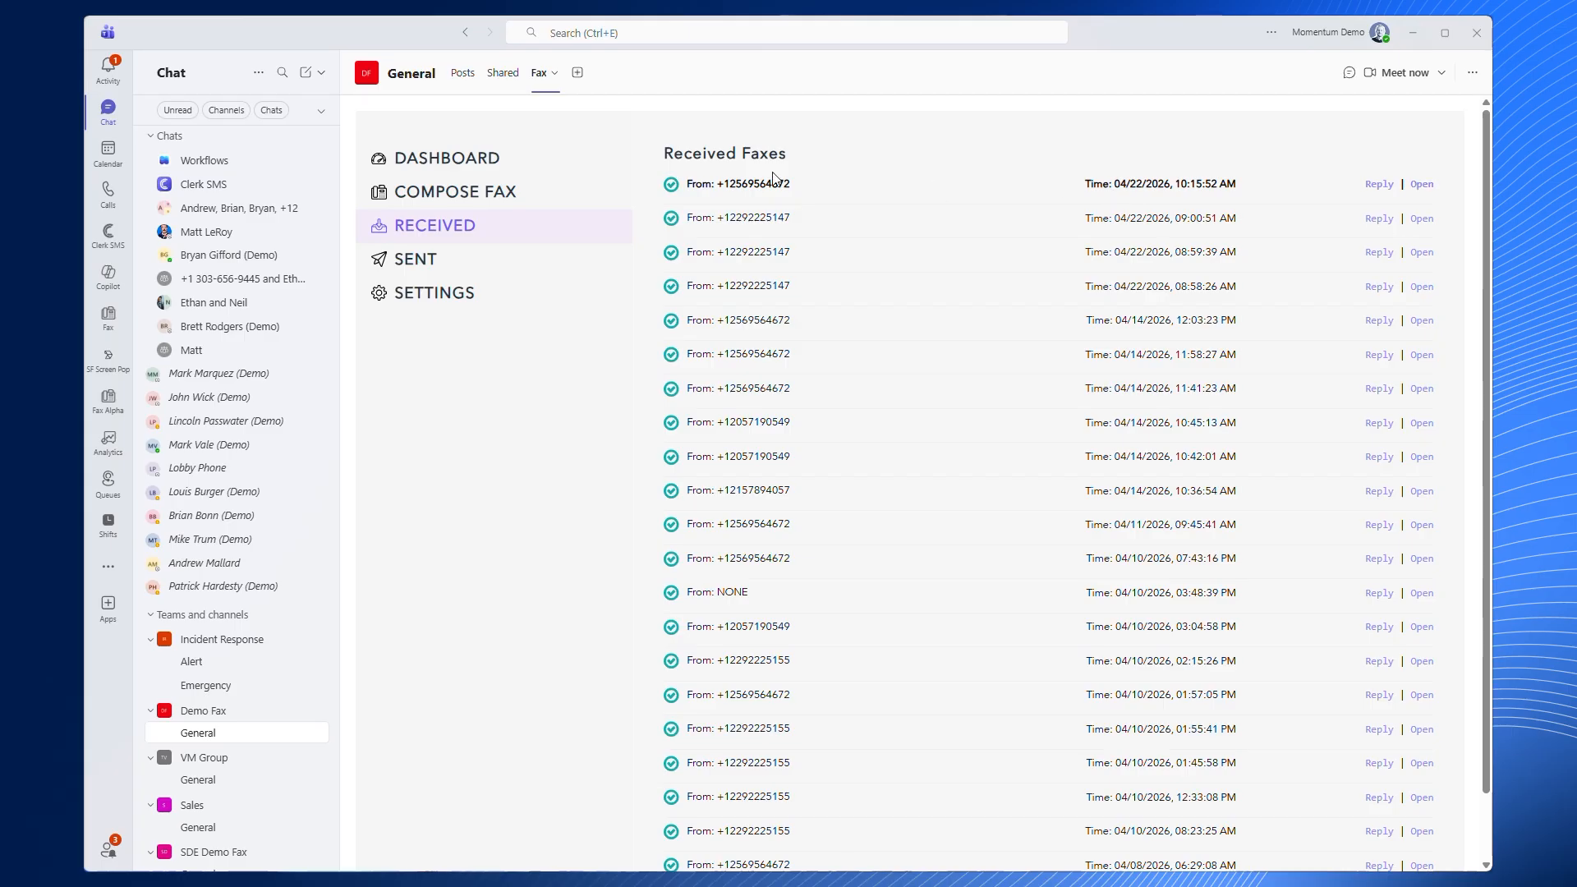
Step: Open the newest received fax and view its cover page and second page
{"action": "left_click", "coordinate": [745, 190]}
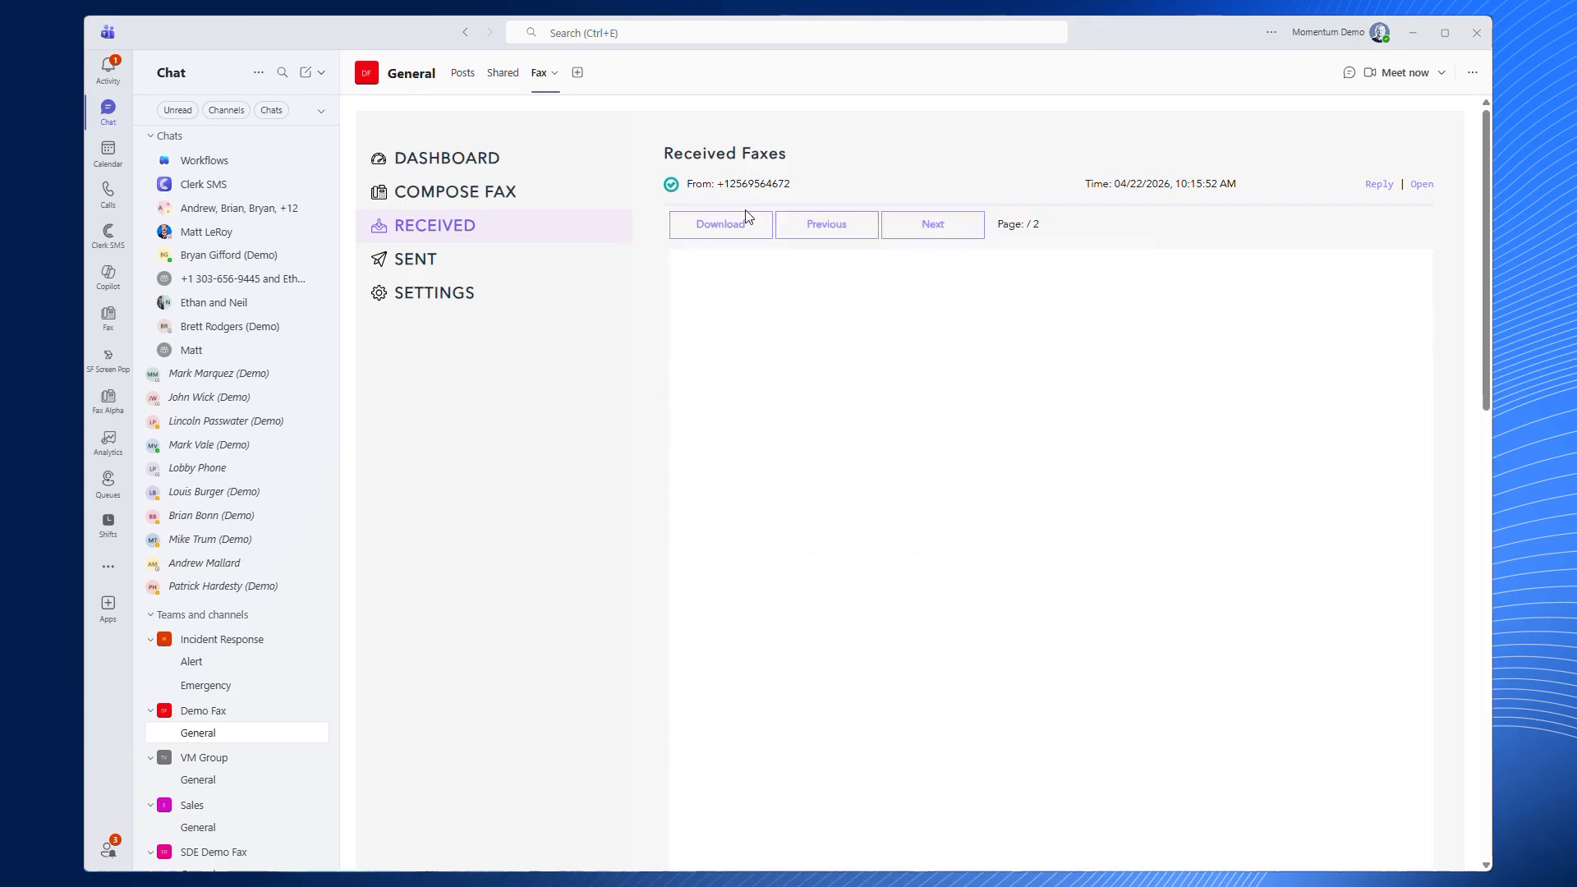
{"action": "scroll", "coordinate": [866, 472], "scroll_direction": "down", "scroll_amount": 8}
{"action": "scroll", "coordinate": [865, 469], "scroll_direction": "up", "scroll_amount": 9}
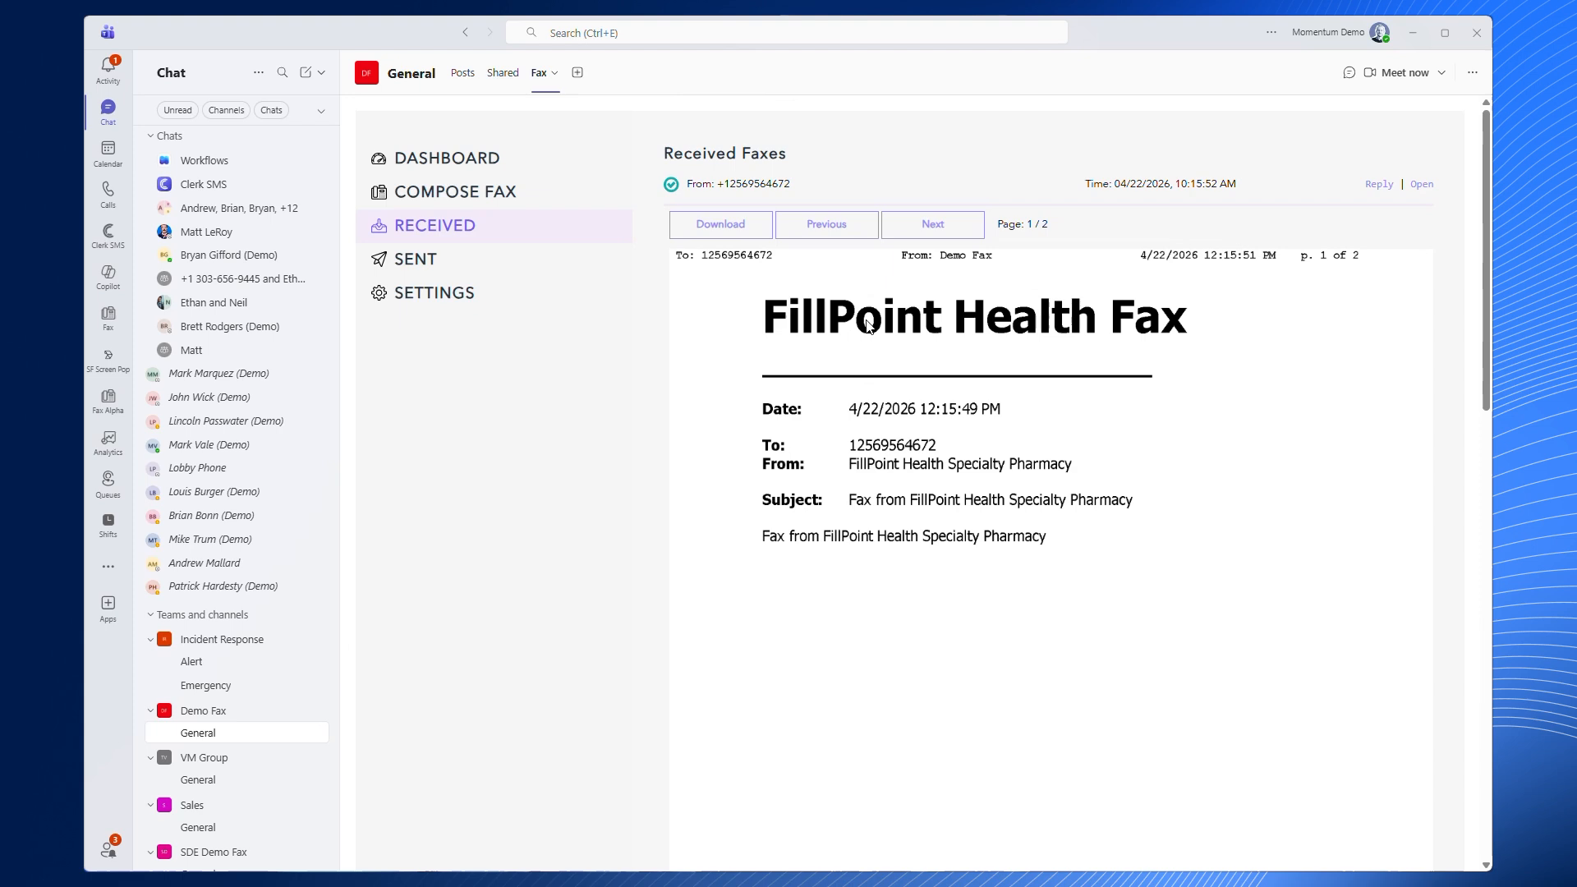
{"action": "left_click", "coordinate": [942, 227]}
{"action": "scroll", "coordinate": [937, 326], "scroll_direction": "down", "scroll_amount": 2}
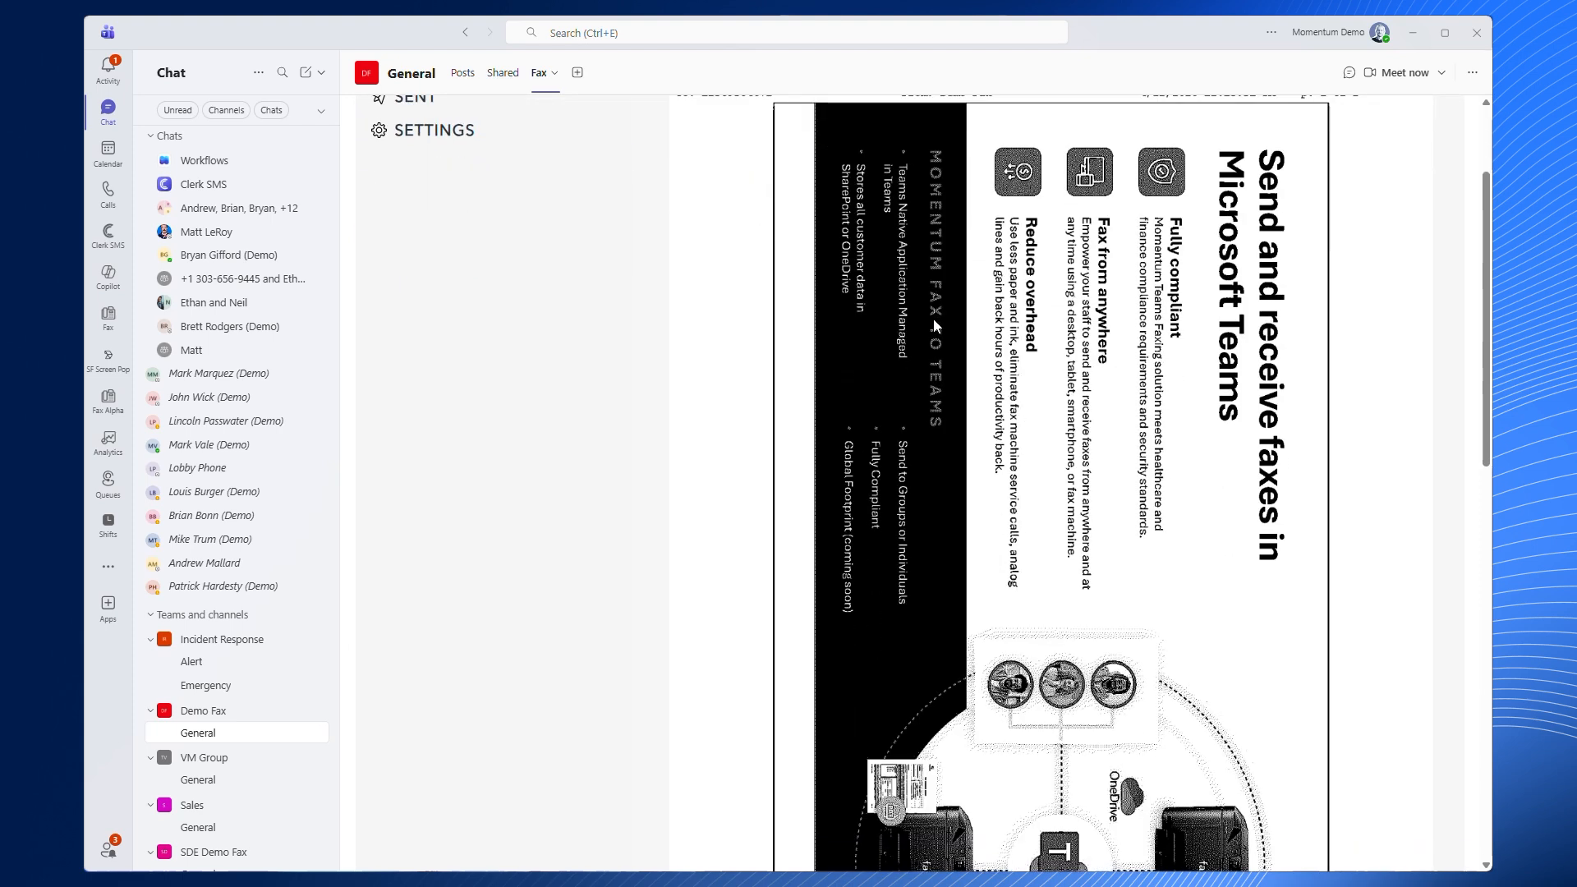
{"action": "scroll", "coordinate": [935, 329], "scroll_direction": "up", "scroll_amount": 2}
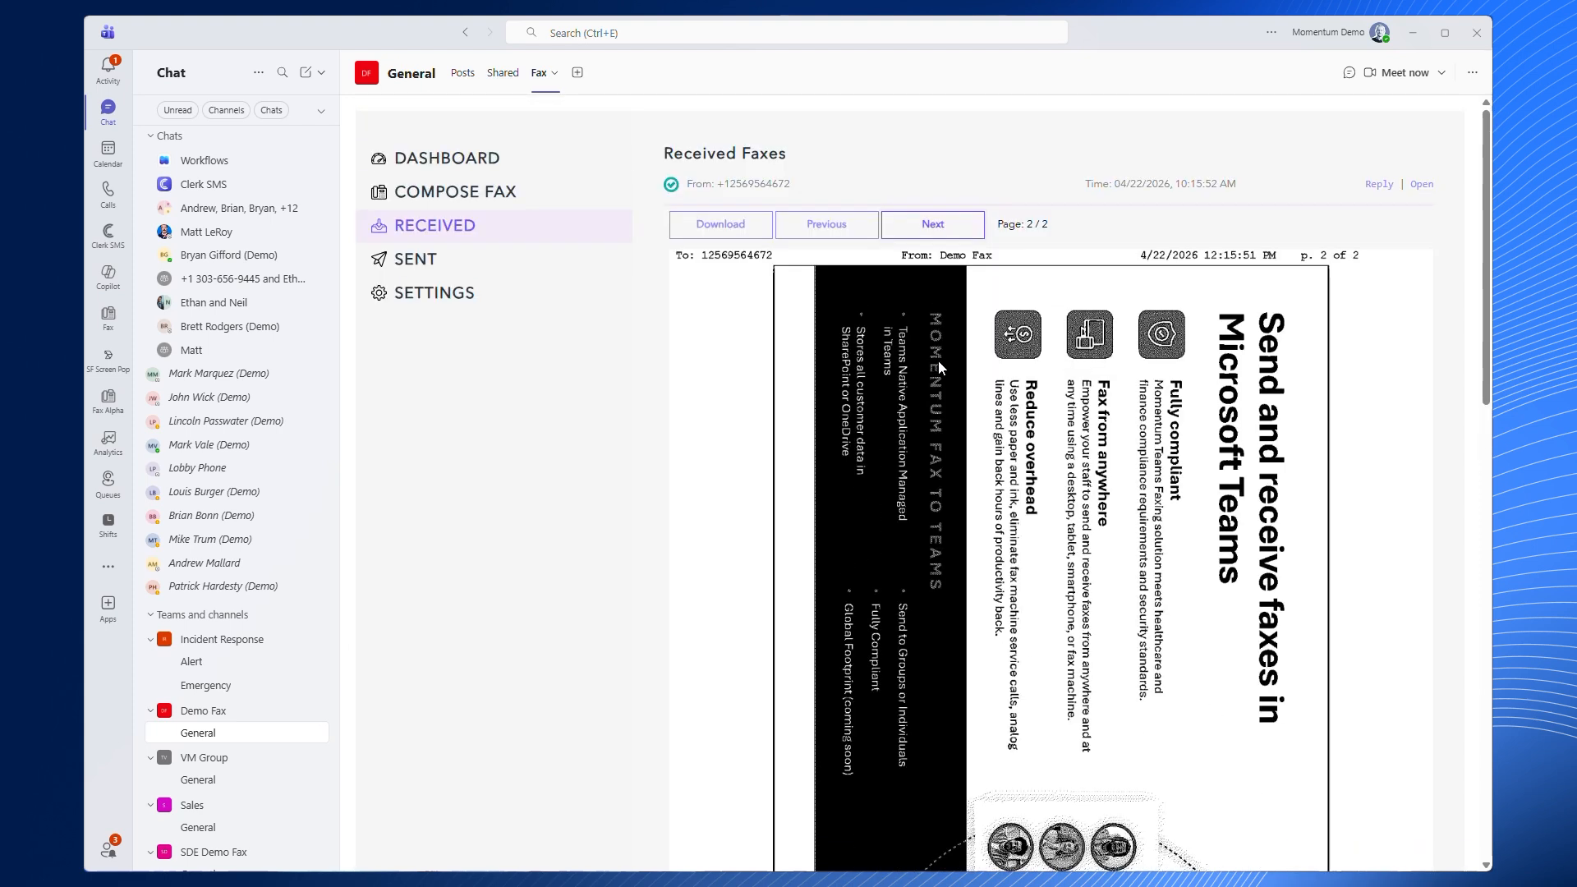